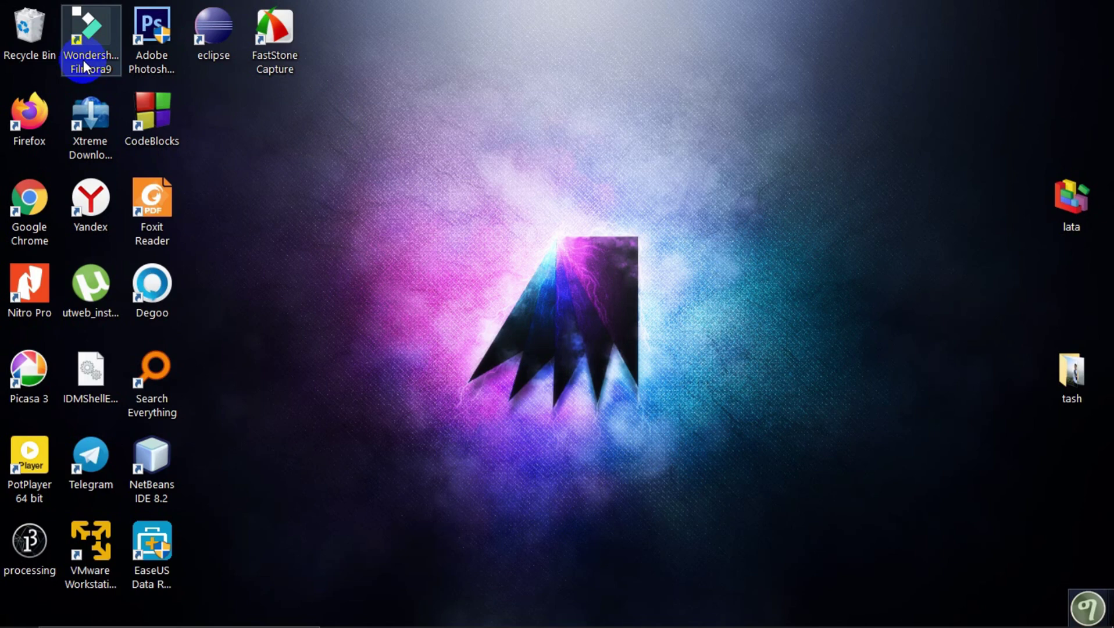
Launch Wondershare Filmora9 from the desktop.
{"action": "left_click", "coordinate": [210, 119]}
{"action": "double_click", "coordinate": [90, 23]}
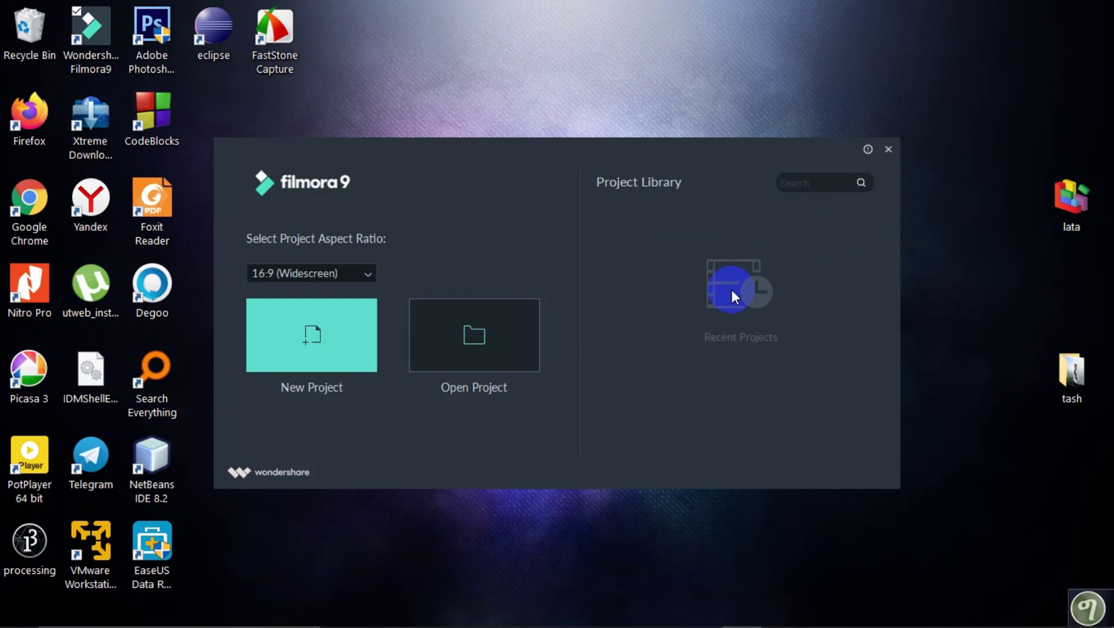
{"action": "left_click", "coordinate": [266, 369]}
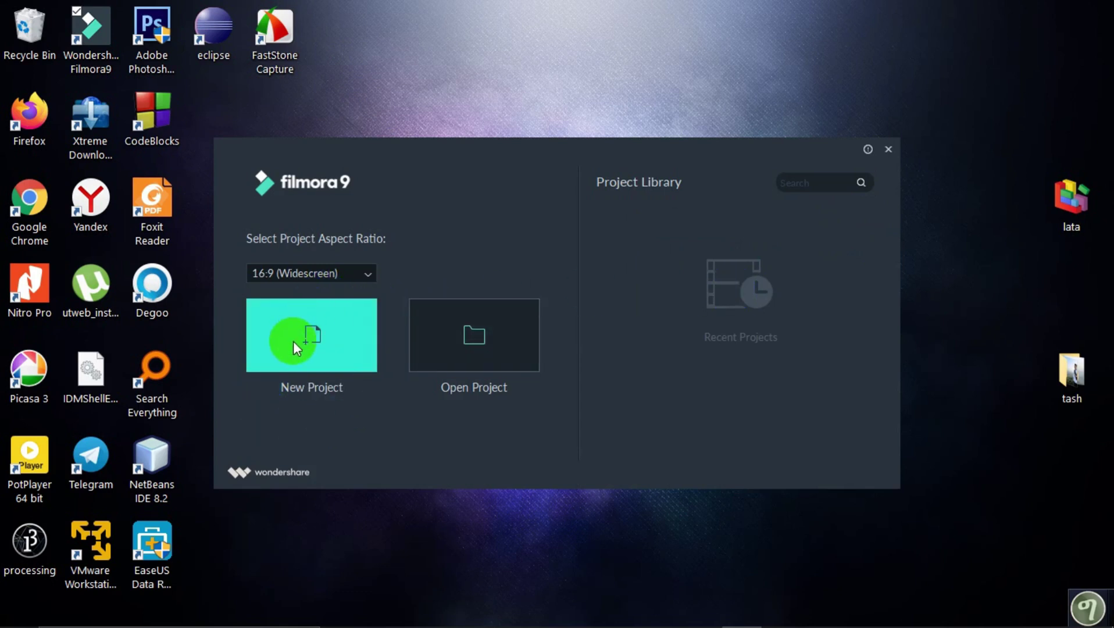
{"action": "left_click", "coordinate": [454, 356]}
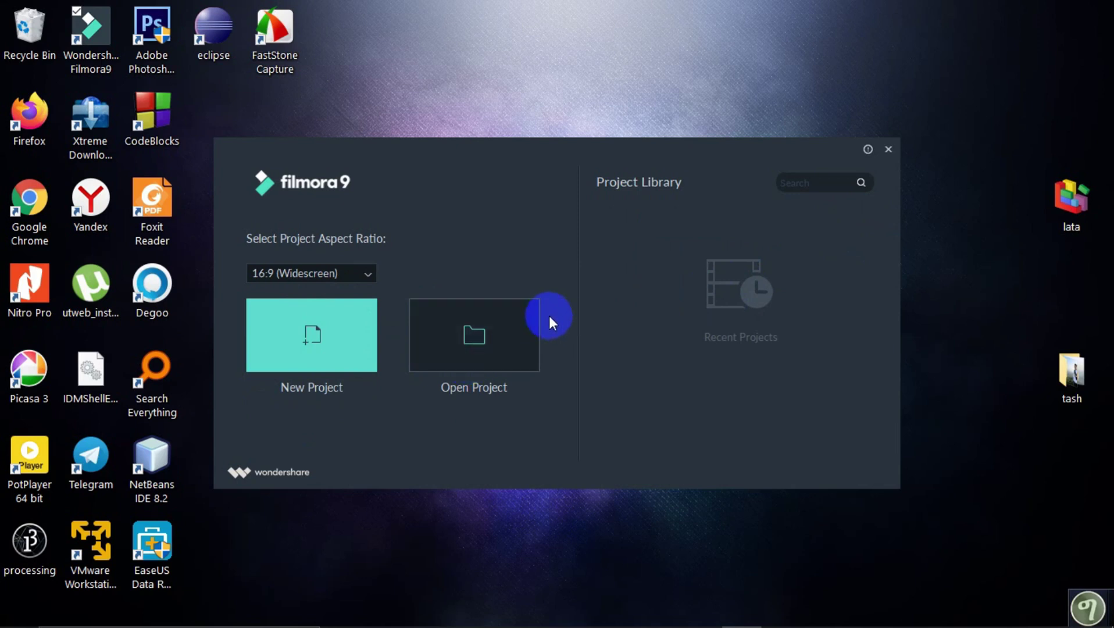
{"action": "left_click", "coordinate": [340, 334]}
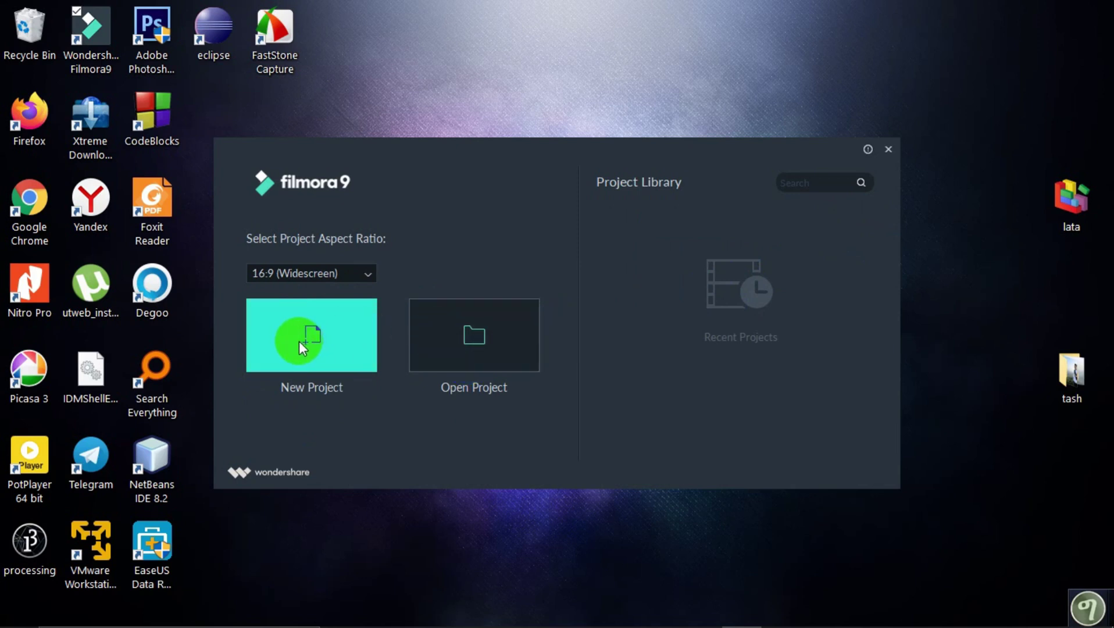
Create a new project with the 16:9 (Widescreen) aspect ratio and enlarge the timeline area.
{"action": "left_click", "coordinate": [307, 273]}
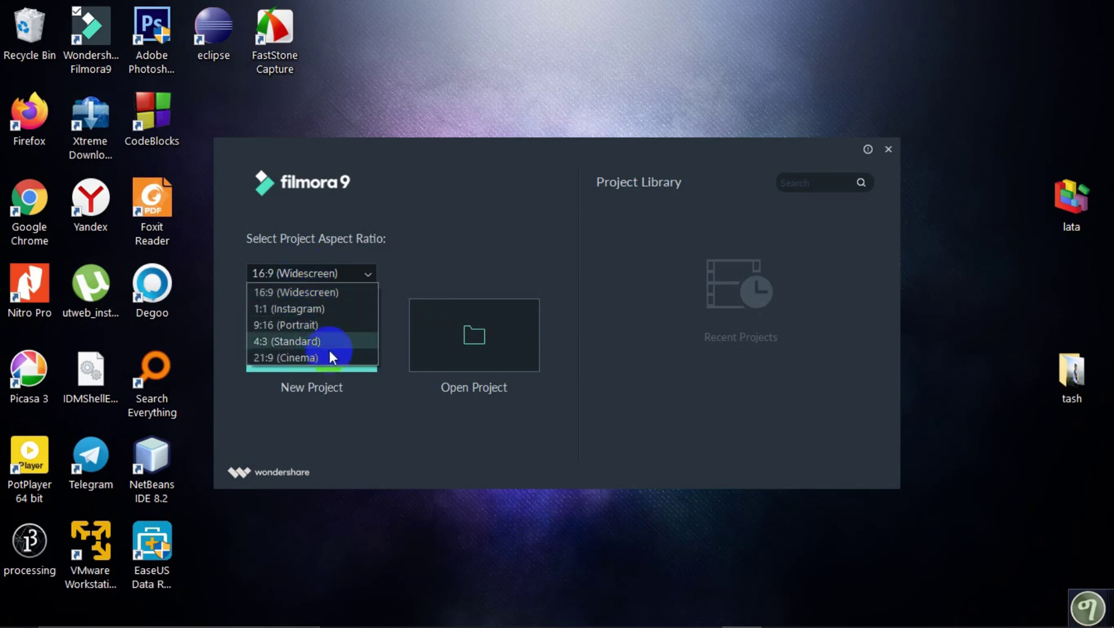
{"action": "left_click", "coordinate": [294, 386]}
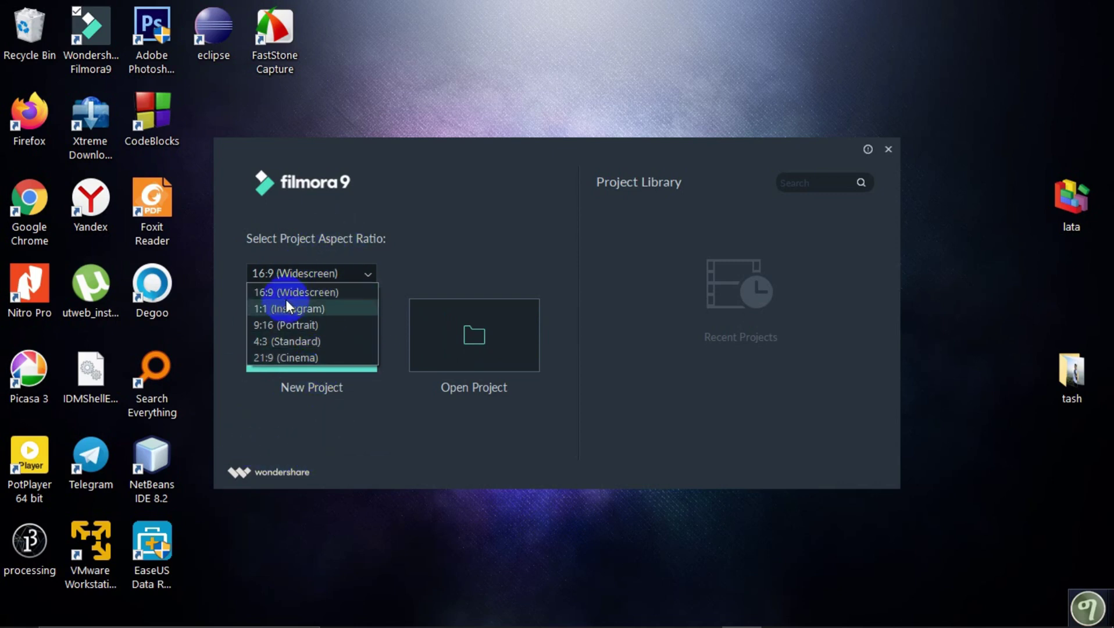
{"action": "left_click", "coordinate": [347, 387]}
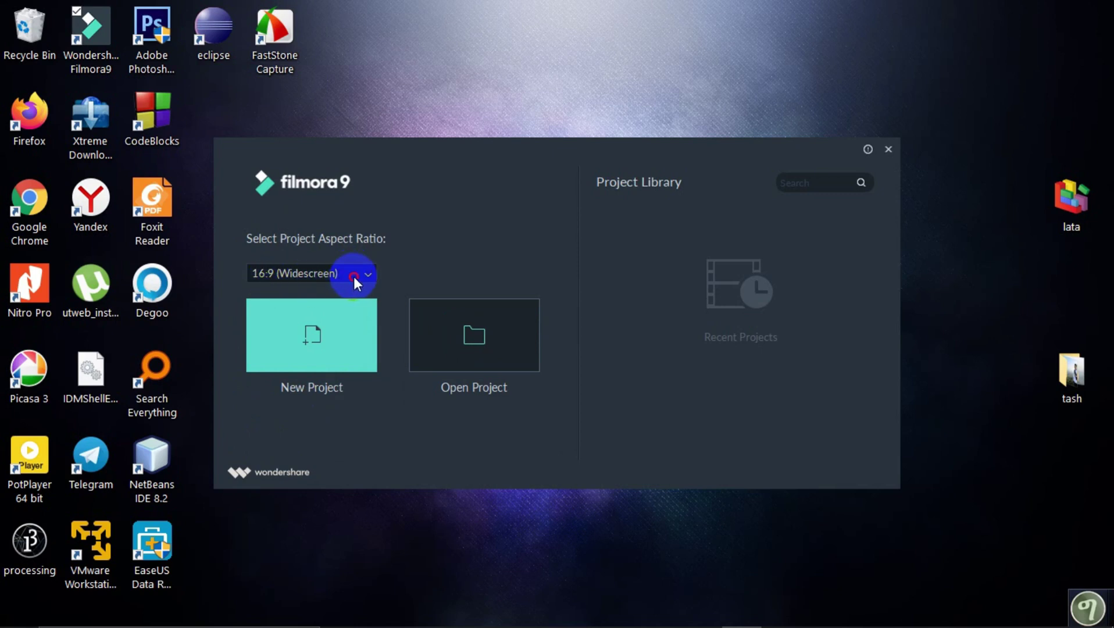
{"action": "left_click", "coordinate": [353, 277]}
{"action": "left_click", "coordinate": [354, 276]}
{"action": "left_click", "coordinate": [354, 276]}
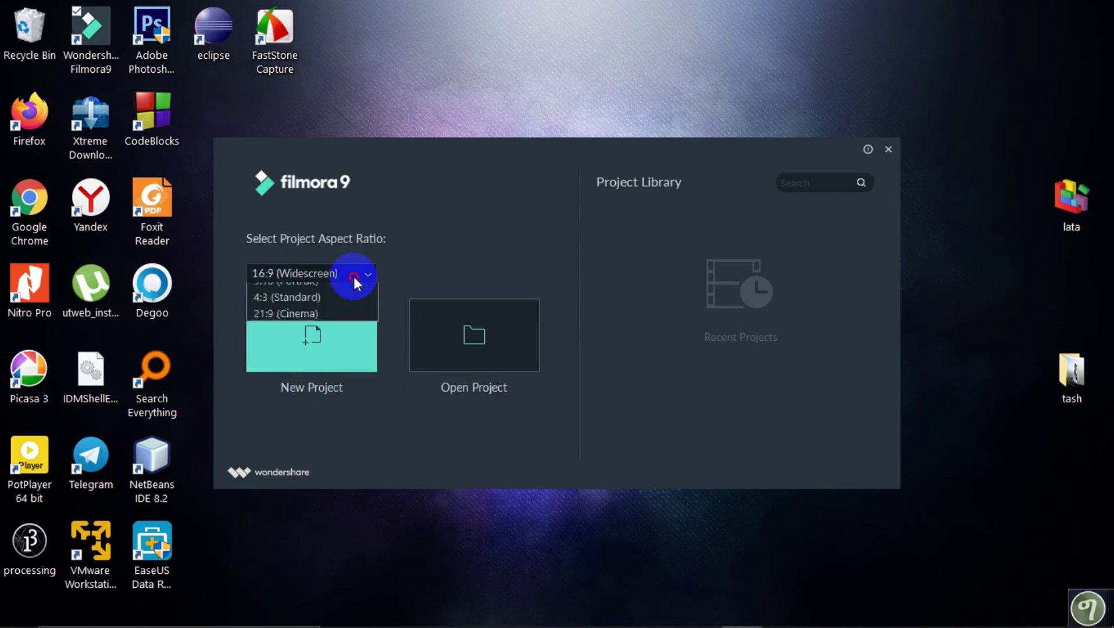
{"action": "left_click", "coordinate": [353, 277]}
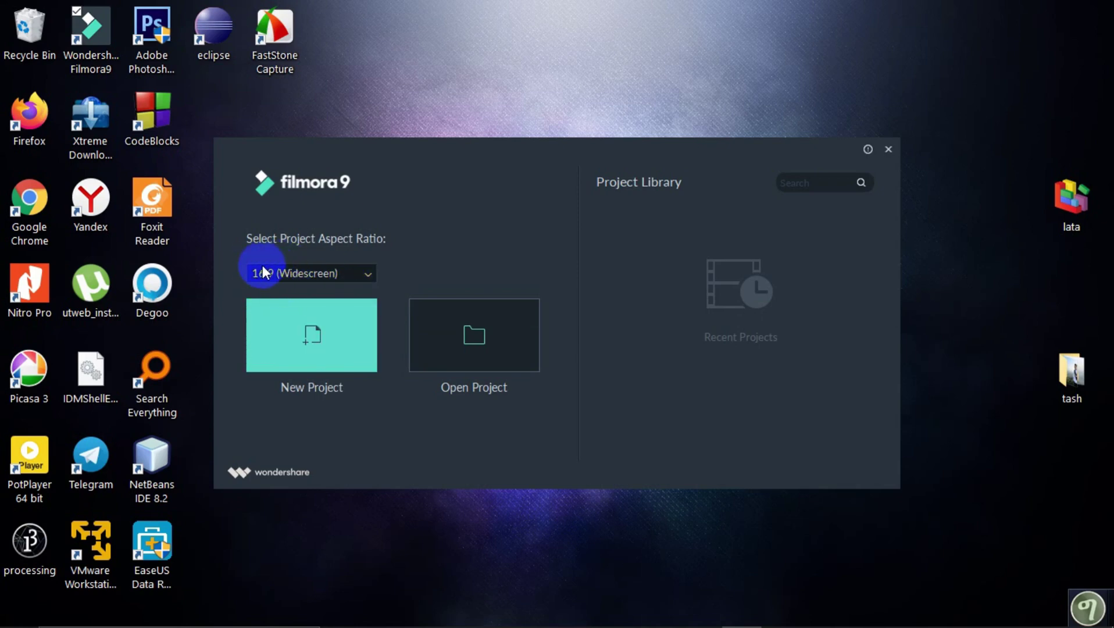
{"action": "left_click", "coordinate": [321, 329]}
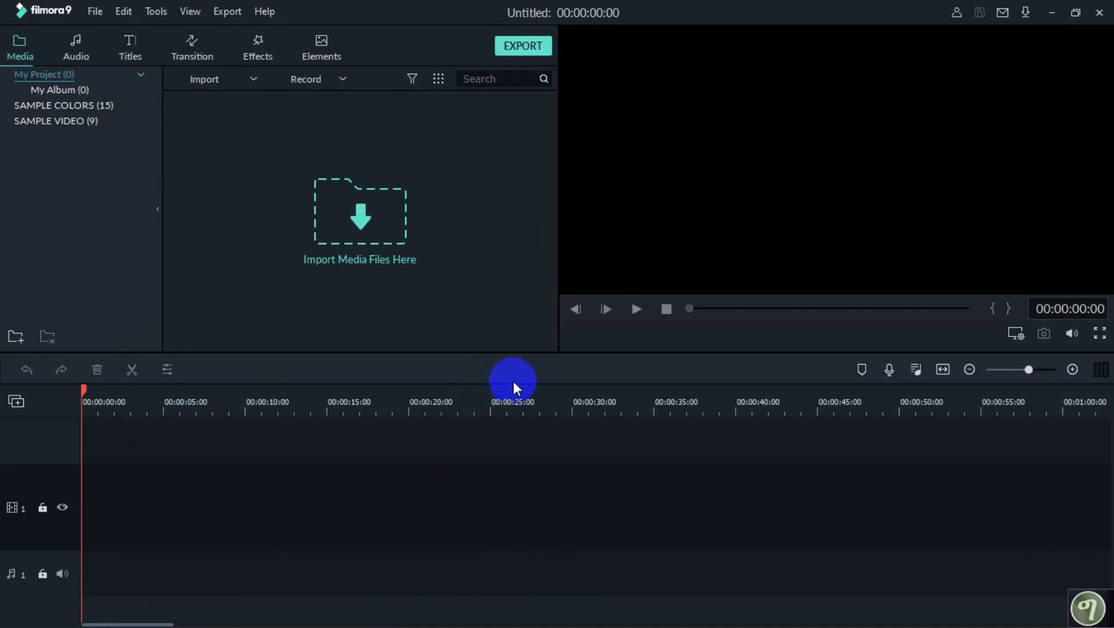
{"action": "left_click_drag", "start_coordinate": [530, 352], "coordinate": [537, 317]}
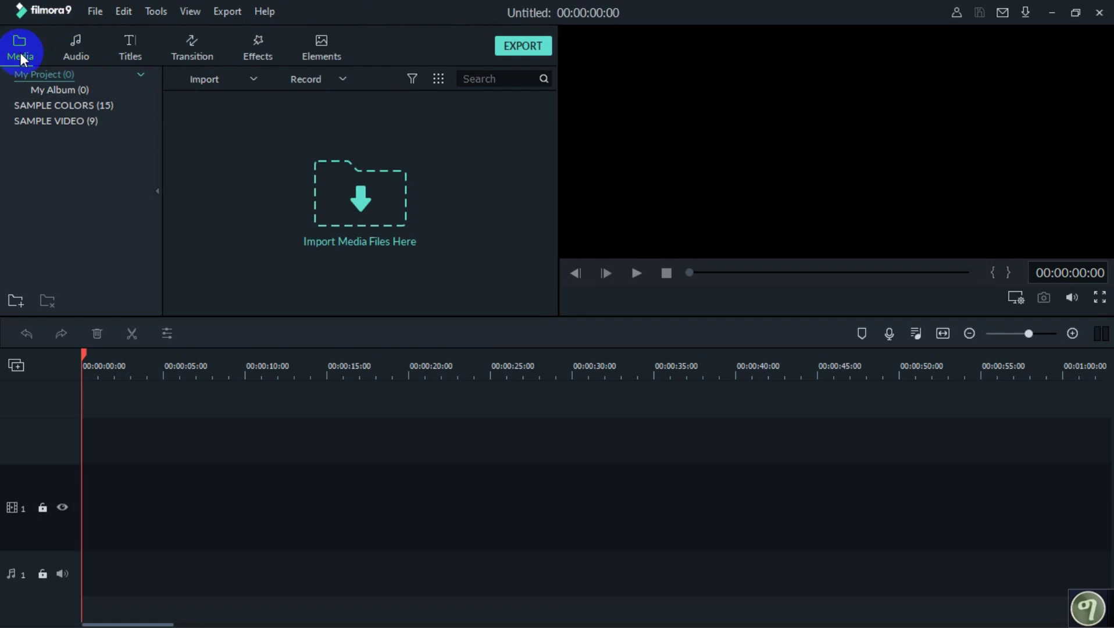
Look through the sample colors and the sample countdown videos in the media library.
{"action": "left_click", "coordinate": [63, 106]}
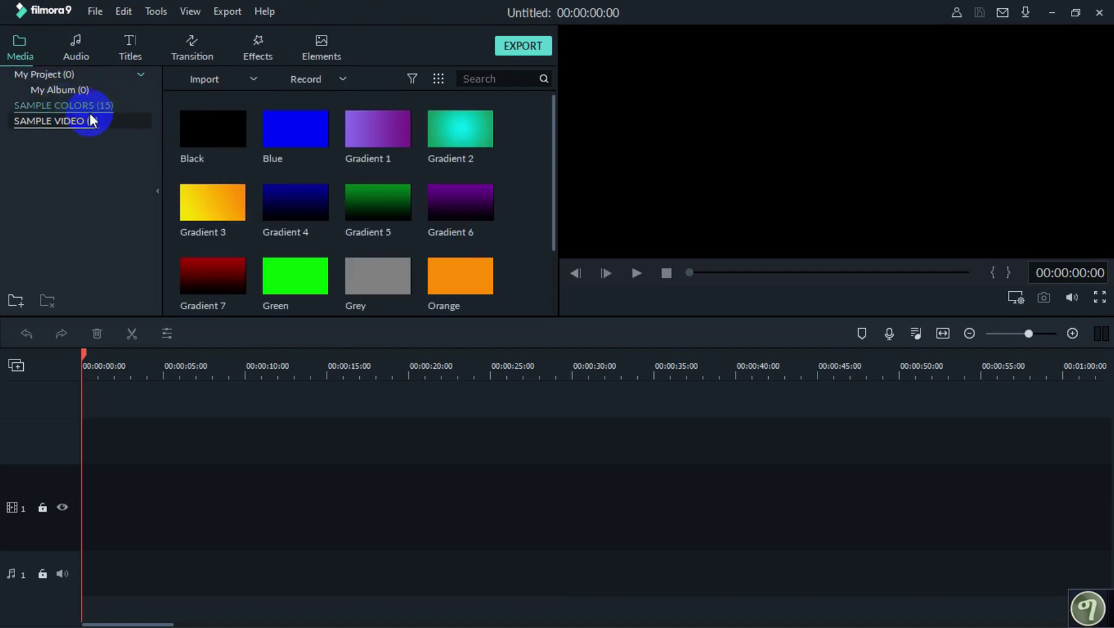
{"action": "left_click", "coordinate": [389, 220]}
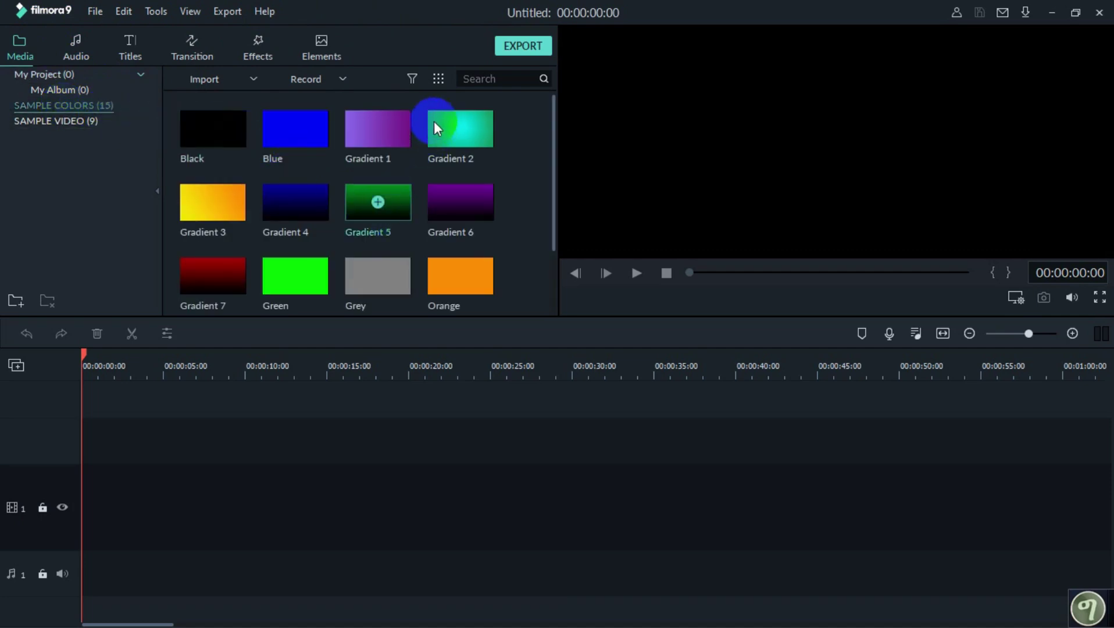
{"action": "scroll", "coordinate": [461, 165], "scroll_direction": "down", "scroll_amount": 3}
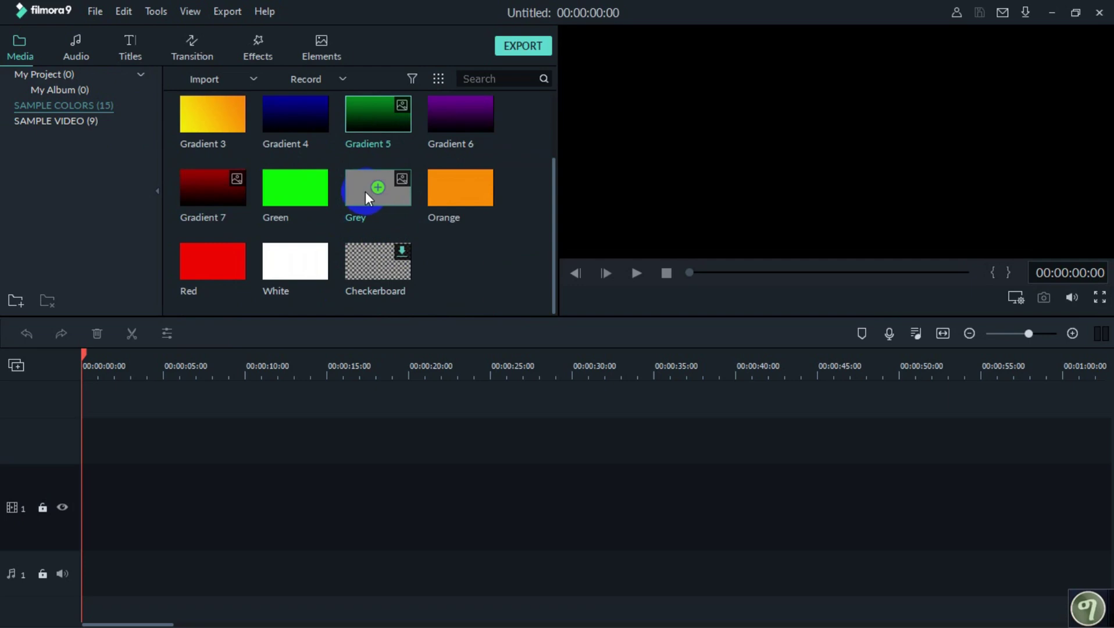
{"action": "left_click", "coordinate": [80, 122]}
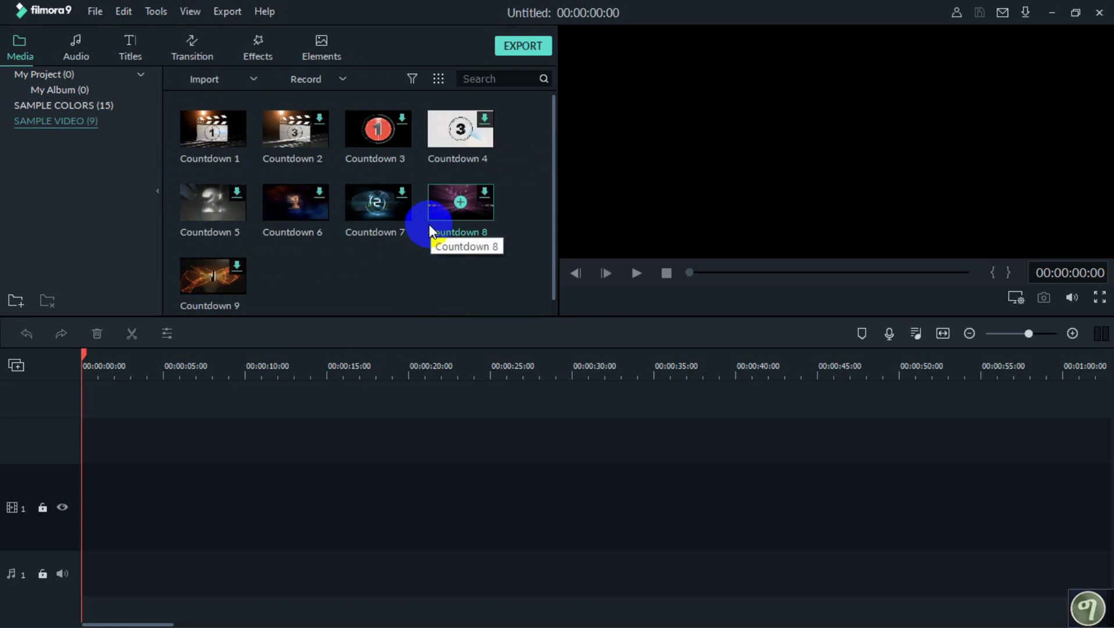
Browse all music tracks in the audio library and then the Young & Bright category.
{"action": "left_click", "coordinate": [73, 58]}
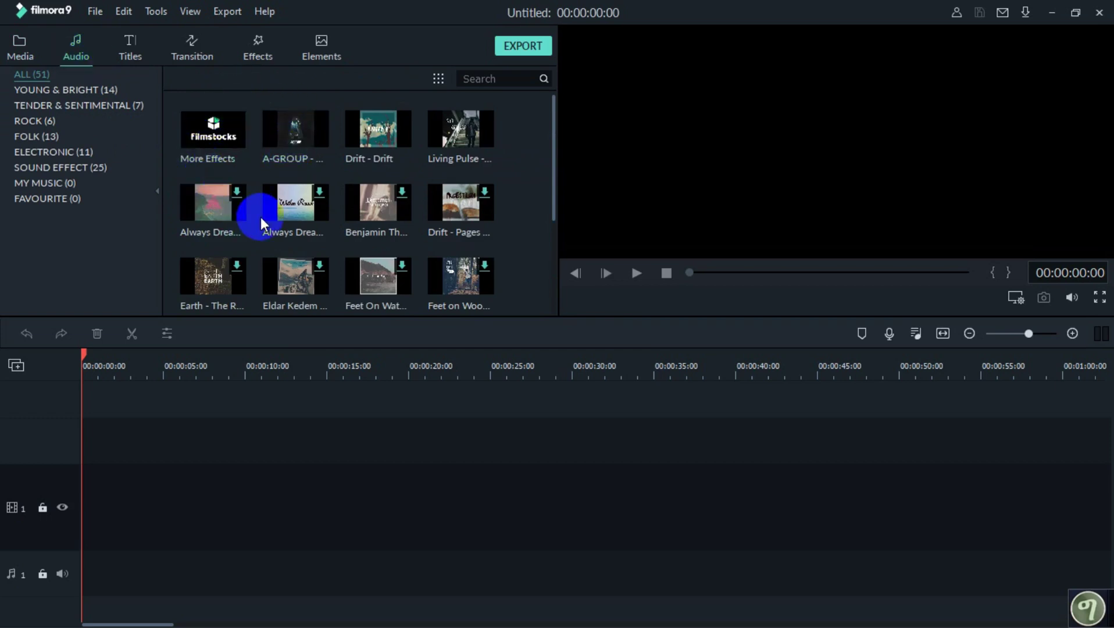
{"action": "scroll", "coordinate": [261, 218], "scroll_direction": "down", "scroll_amount": 10}
{"action": "scroll", "coordinate": [260, 218], "scroll_direction": "up", "scroll_amount": 5}
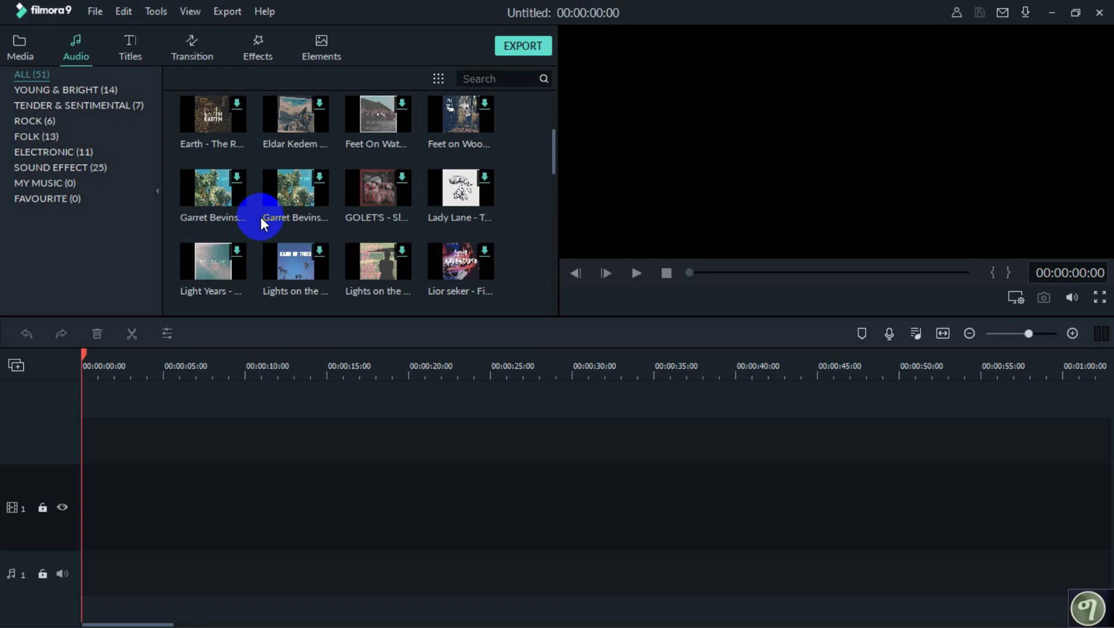
{"action": "scroll", "coordinate": [260, 219], "scroll_direction": "down", "scroll_amount": 5}
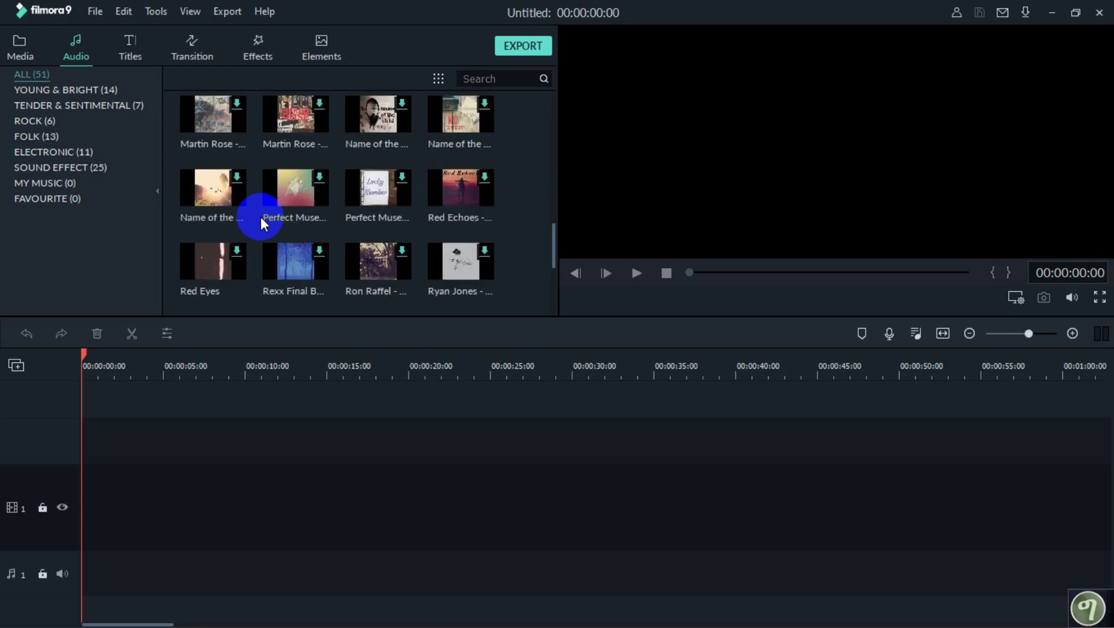
{"action": "scroll", "coordinate": [260, 219], "scroll_direction": "up", "scroll_amount": 5}
{"action": "scroll", "coordinate": [260, 220], "scroll_direction": "down", "scroll_amount": 8}
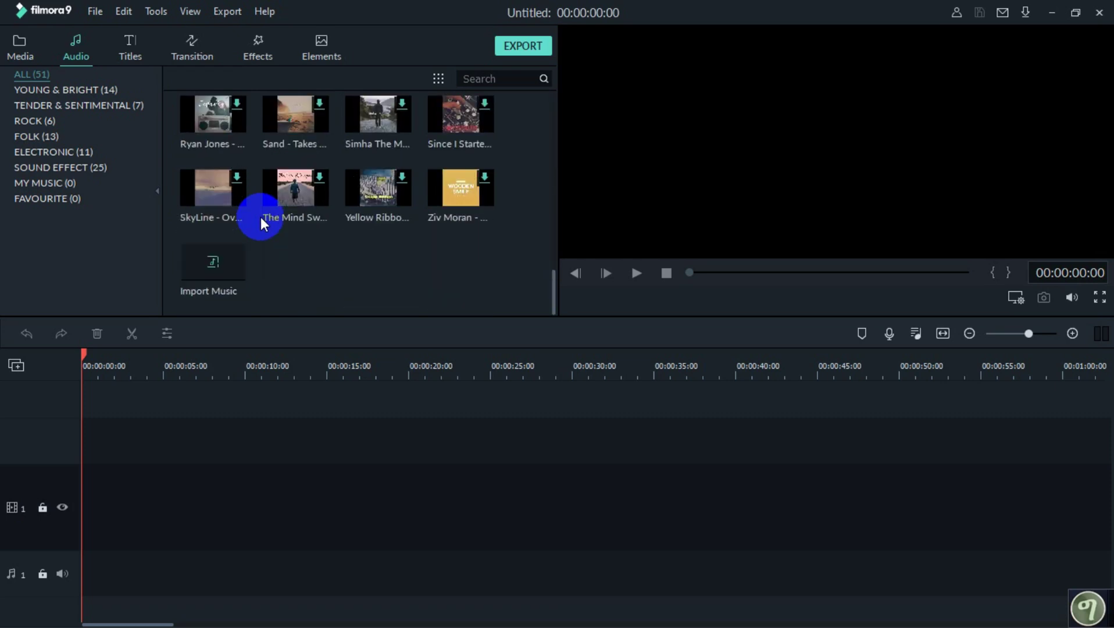
{"action": "scroll", "coordinate": [261, 220], "scroll_direction": "up", "scroll_amount": 10}
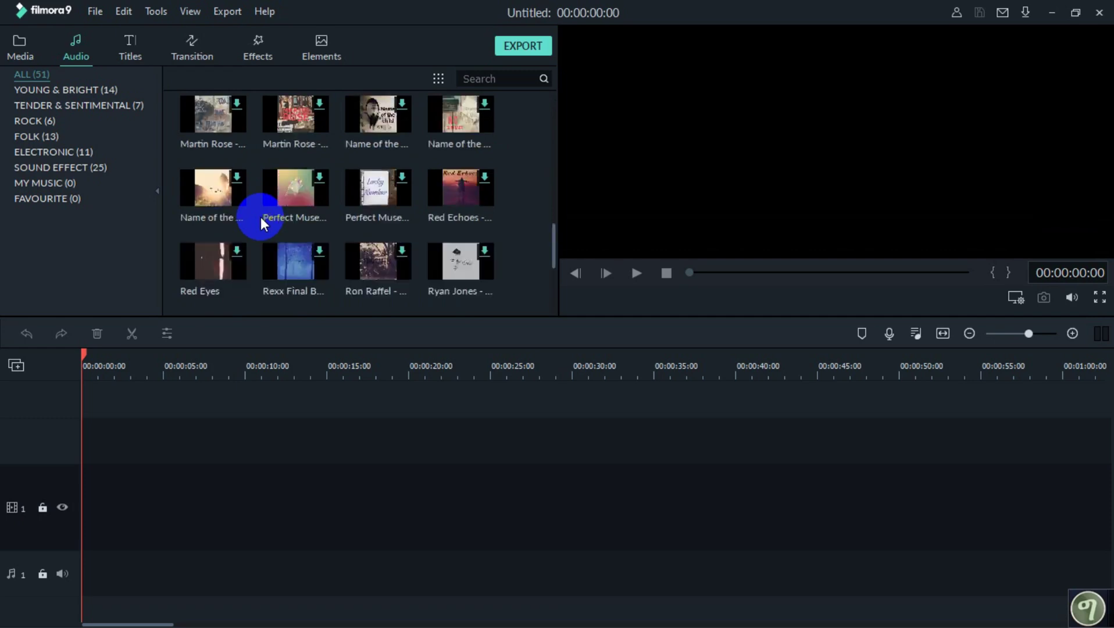
{"action": "left_click", "coordinate": [93, 94]}
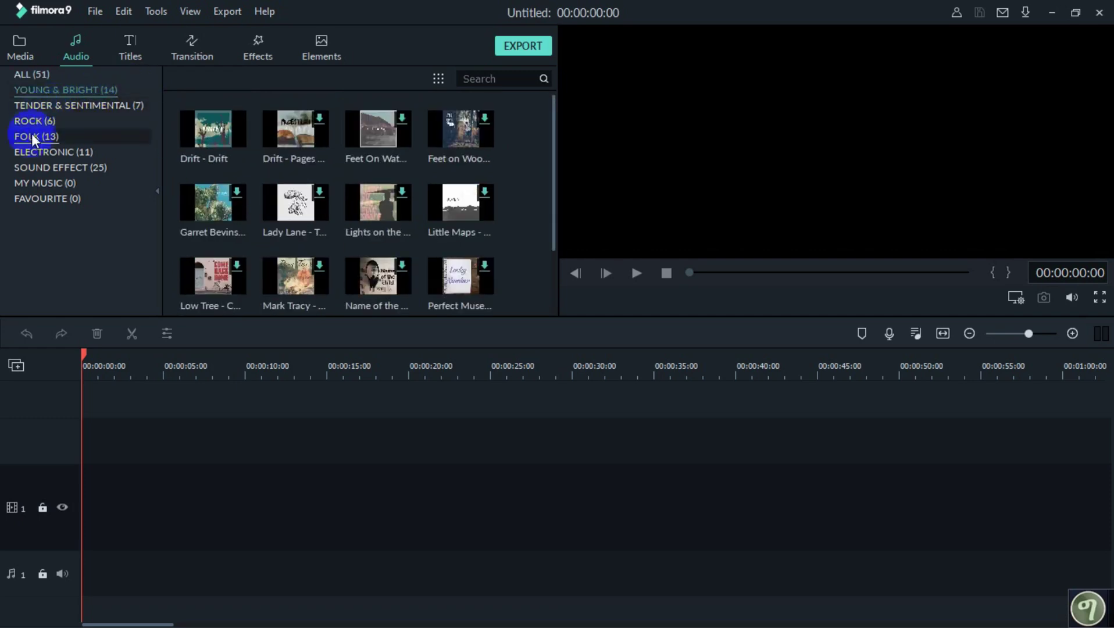
Preview the Atomic Bomb, Beep, Camera Snaps, Car Horn, Celery Break and Chickens sound effects and look through the remaining ones.
{"action": "left_click", "coordinate": [44, 162]}
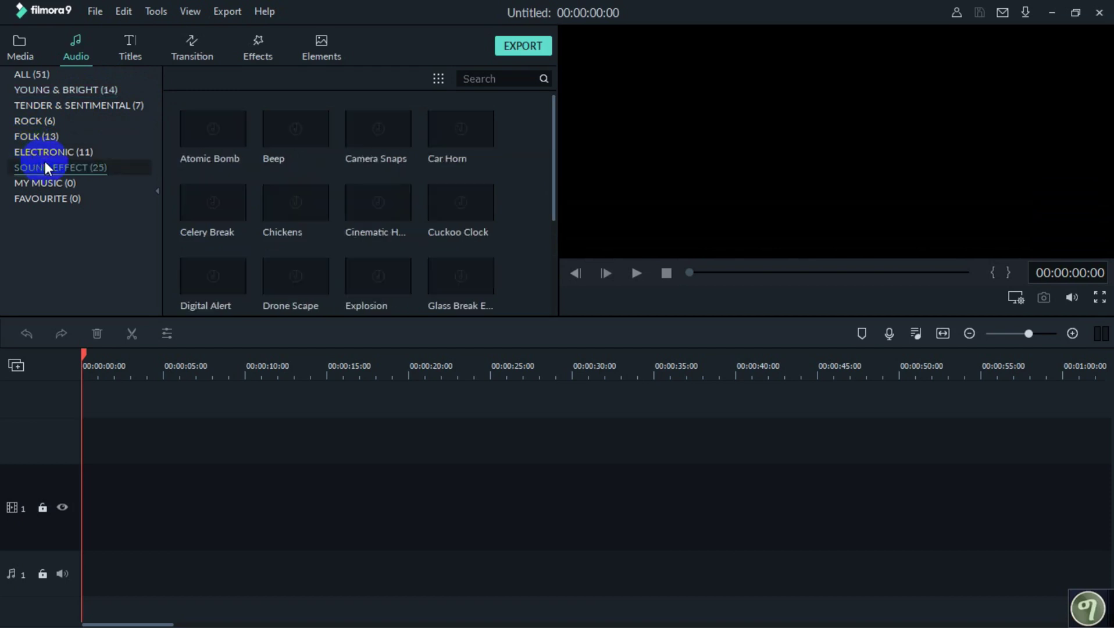
{"action": "left_click", "coordinate": [244, 121]}
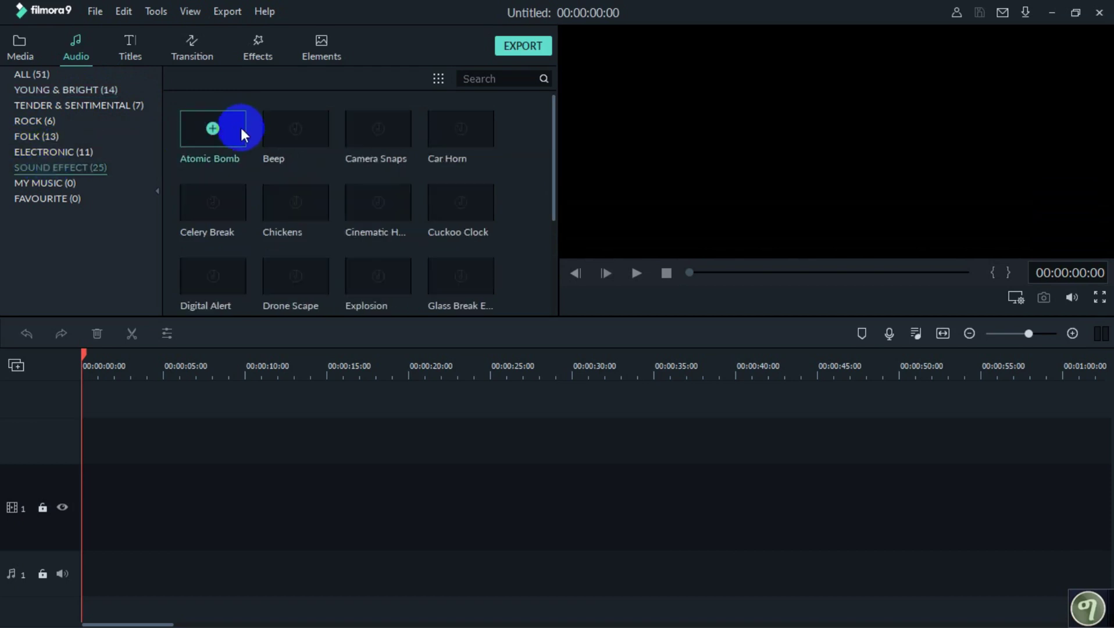
{"action": "left_click", "coordinate": [326, 127]}
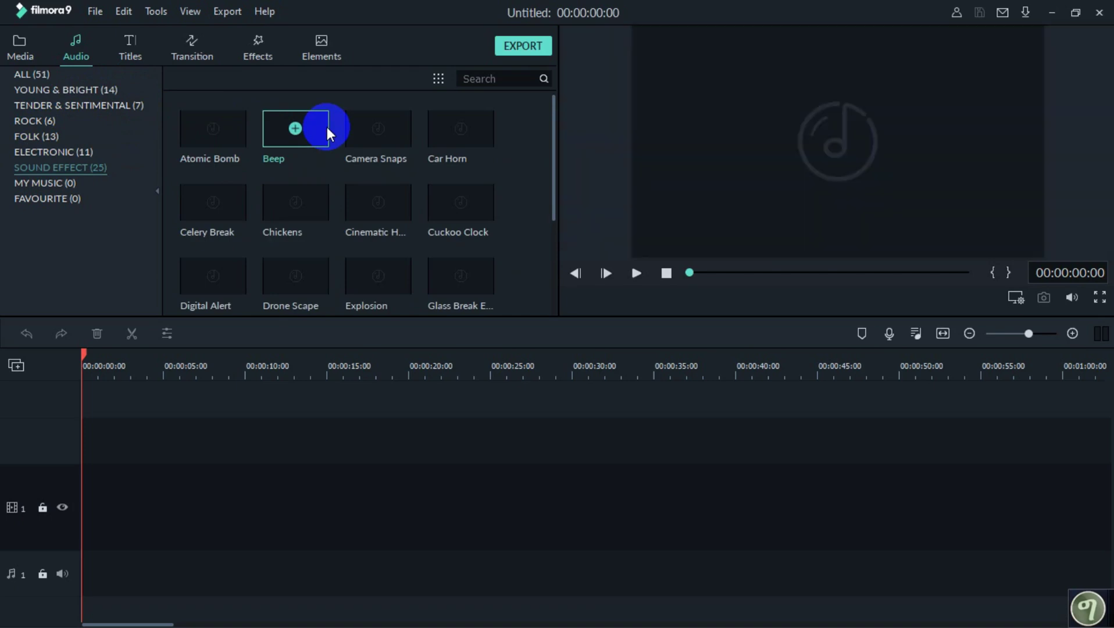
{"action": "left_click", "coordinate": [390, 130]}
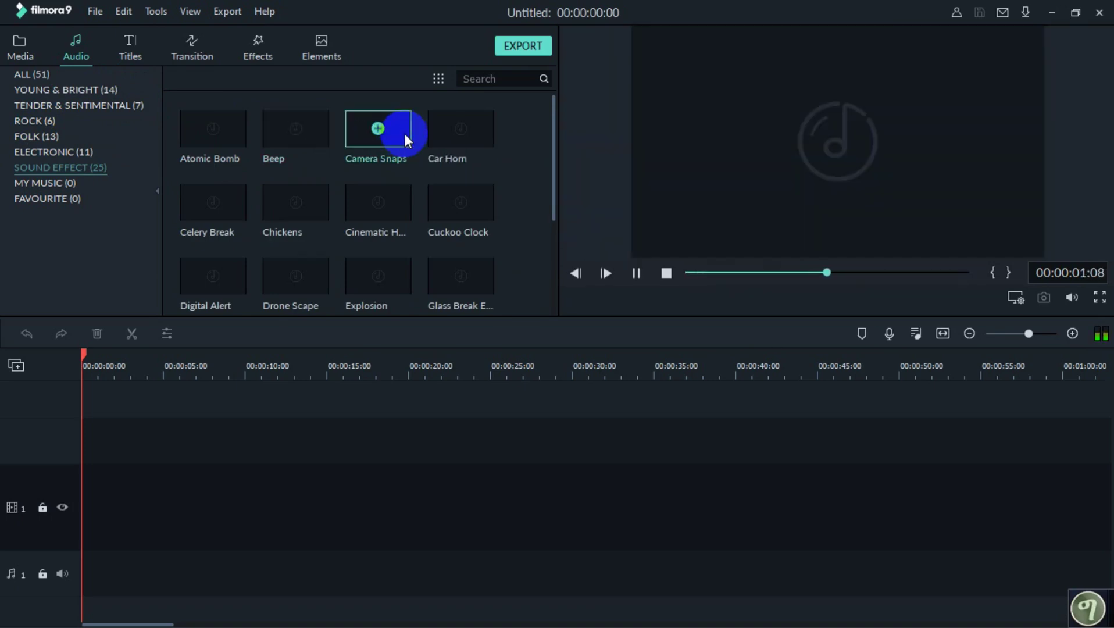
{"action": "left_click", "coordinate": [480, 142]}
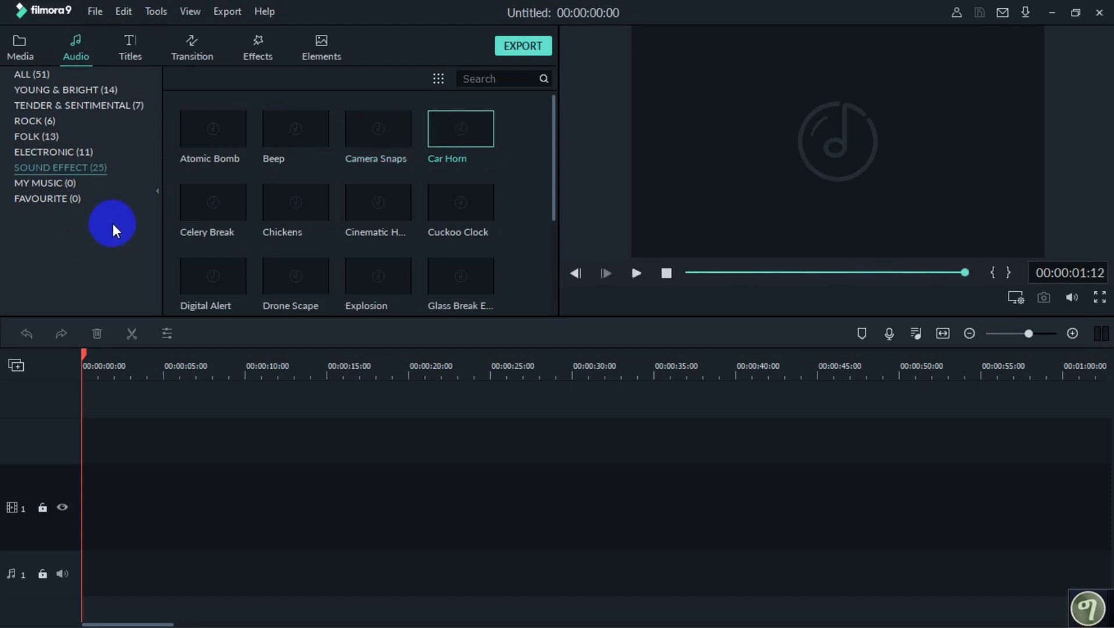
{"action": "left_click", "coordinate": [237, 214]}
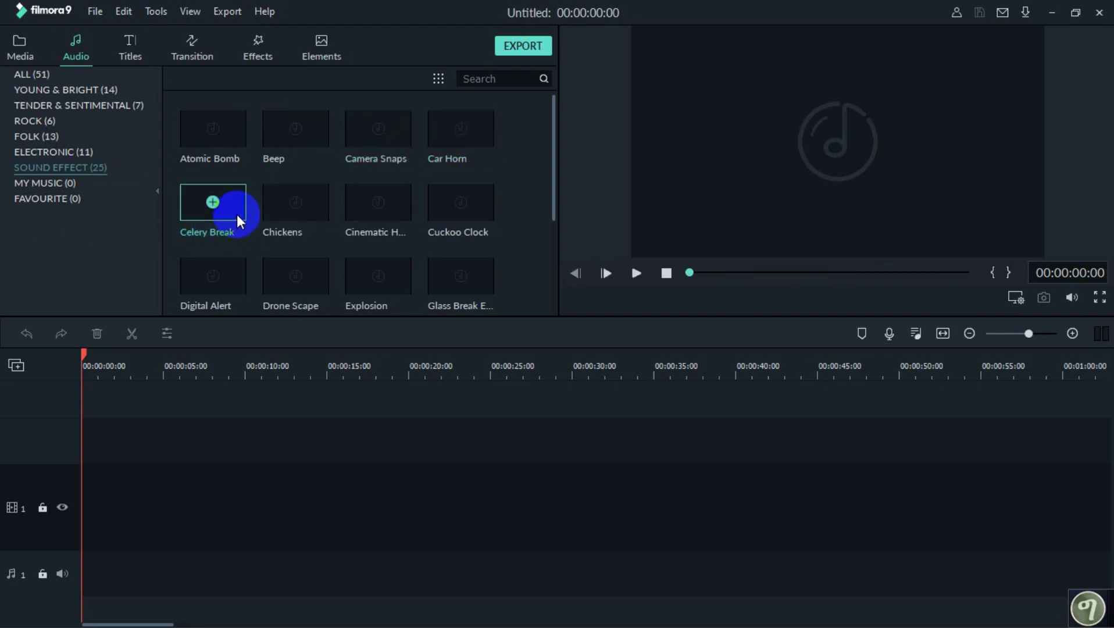
{"action": "left_click", "coordinate": [312, 212]}
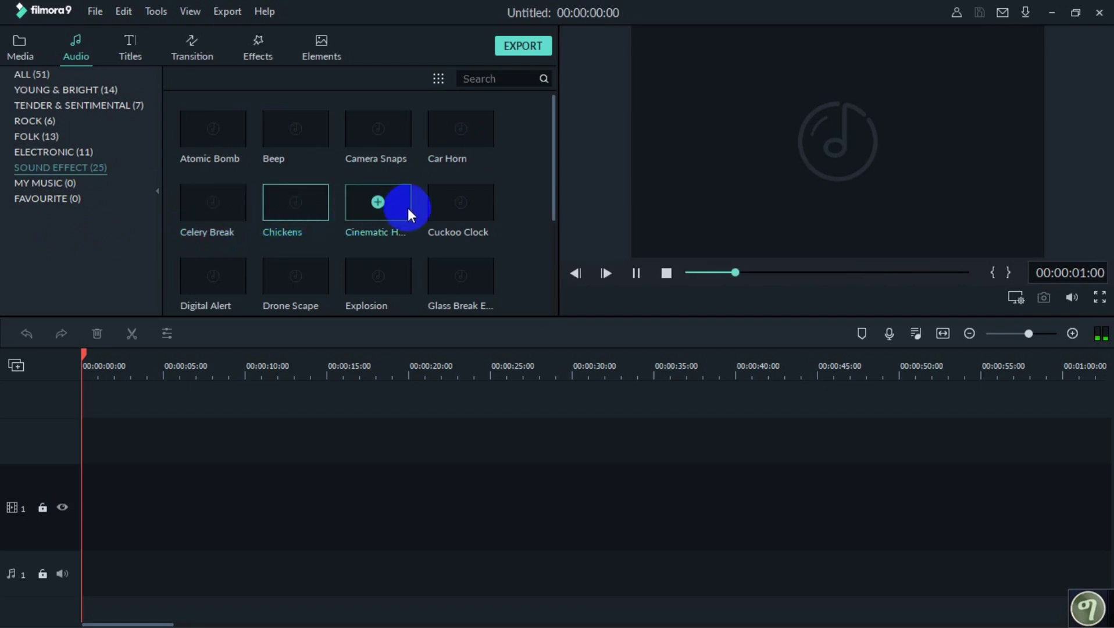
{"action": "scroll", "coordinate": [418, 214], "scroll_direction": "down", "scroll_amount": 5}
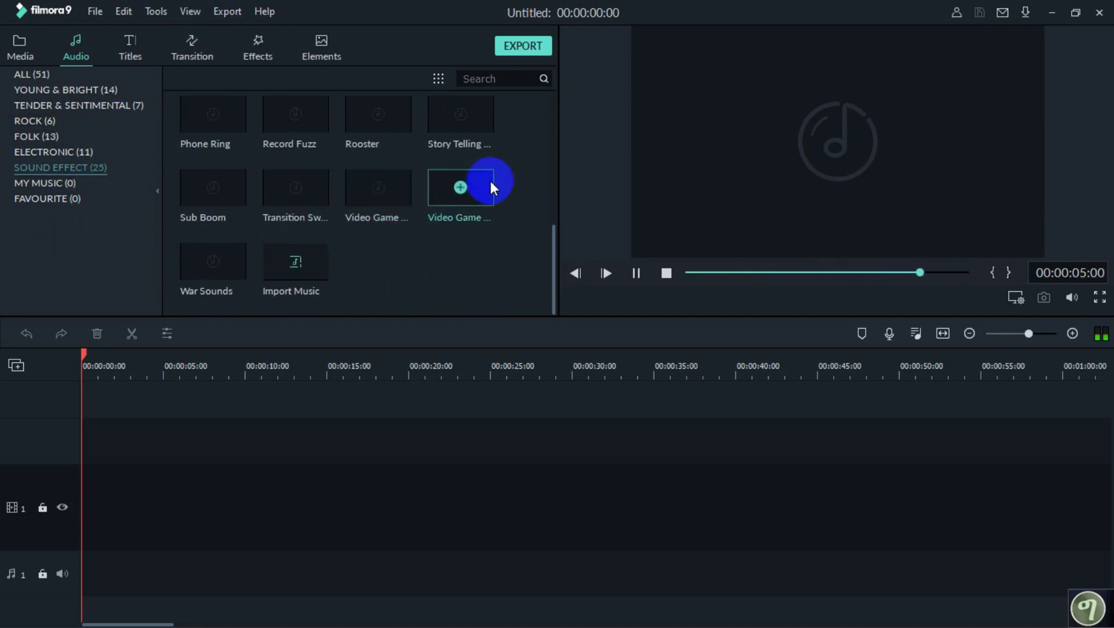
{"action": "left_click", "coordinate": [82, 58]}
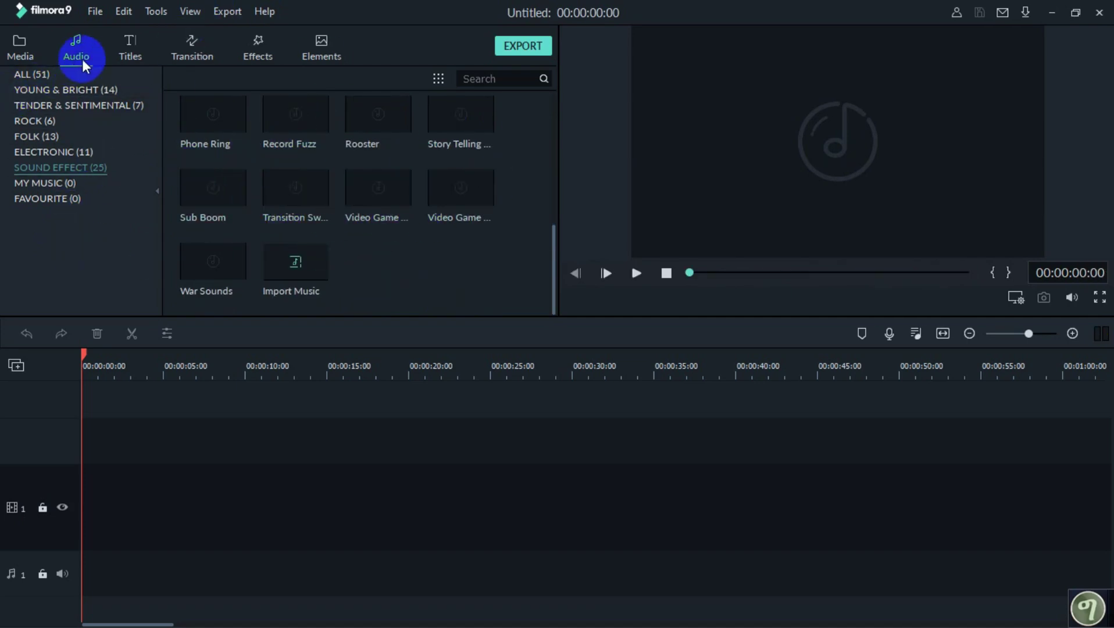
Browse the title library and add the Credit 2 title from the End Credits category to the favourites.
{"action": "left_click", "coordinate": [122, 42]}
{"action": "scroll", "coordinate": [347, 174], "scroll_direction": "down", "scroll_amount": 5}
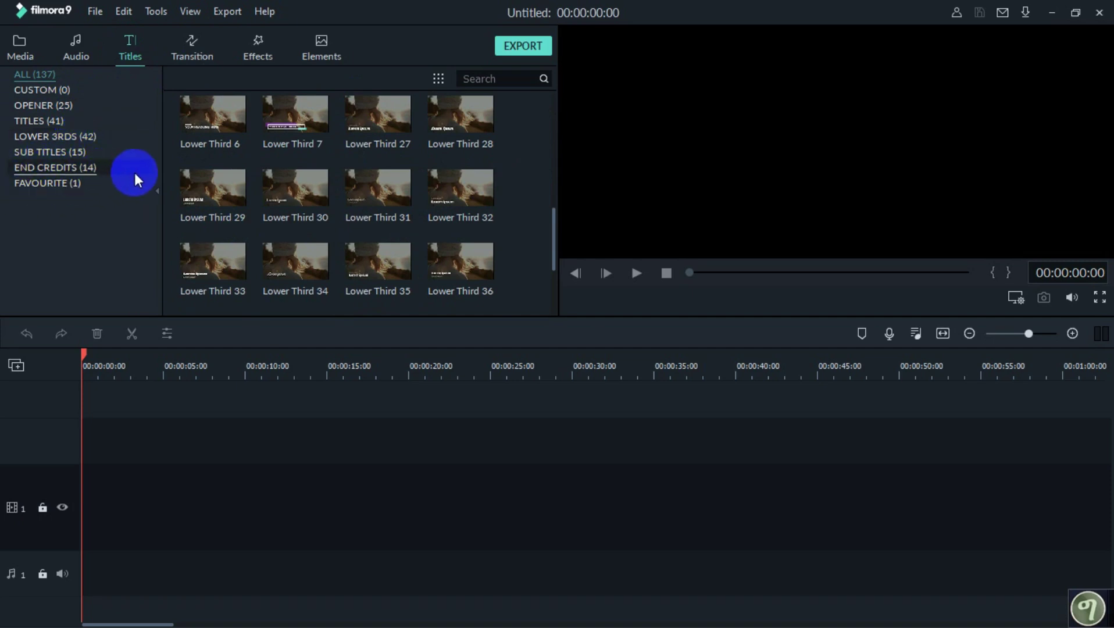
{"action": "left_click", "coordinate": [72, 186]}
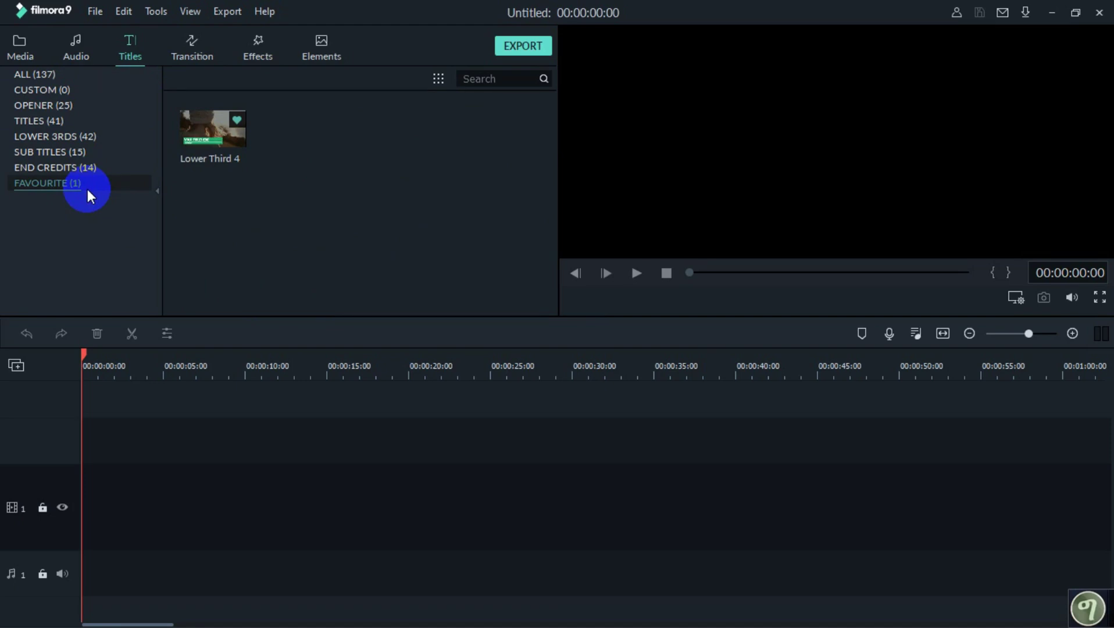
{"action": "left_click", "coordinate": [82, 167]}
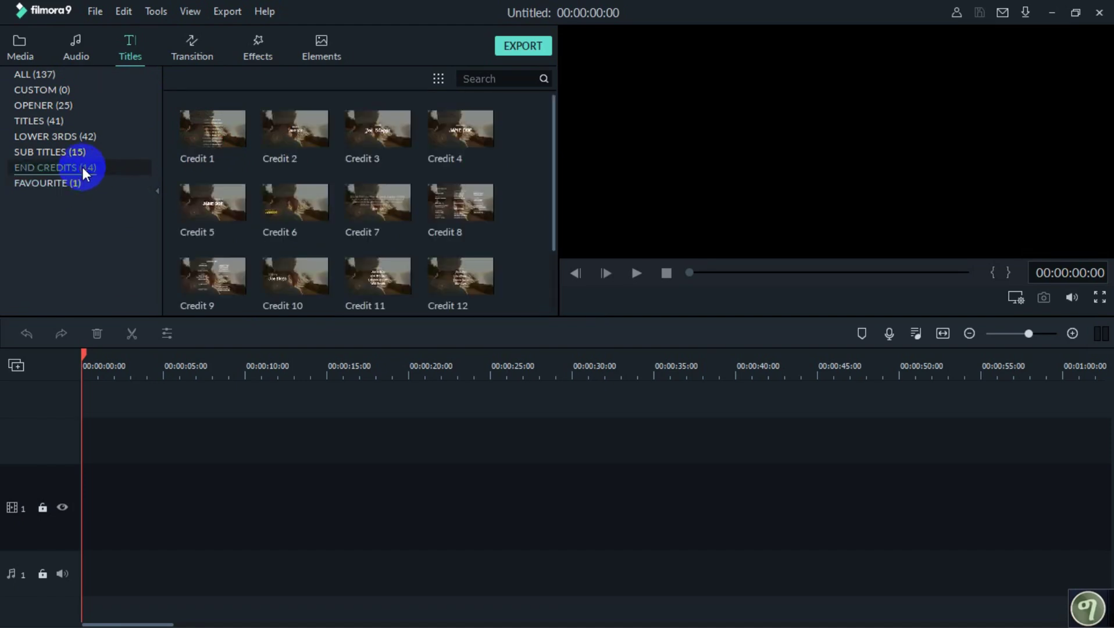
{"action": "right_click", "coordinate": [320, 129]}
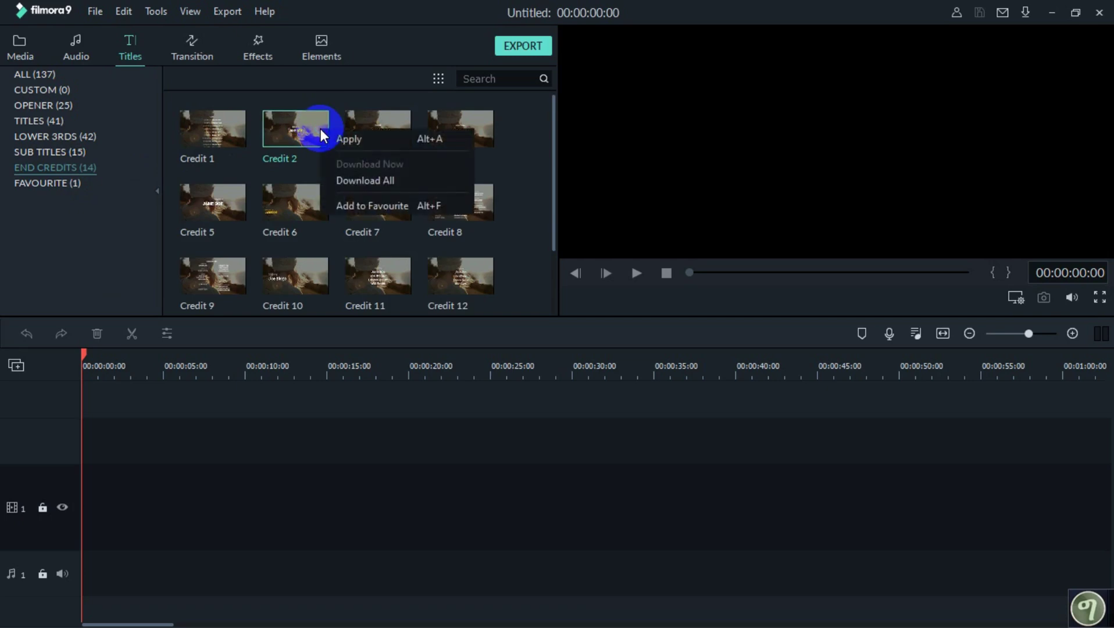
{"action": "left_click", "coordinate": [387, 205]}
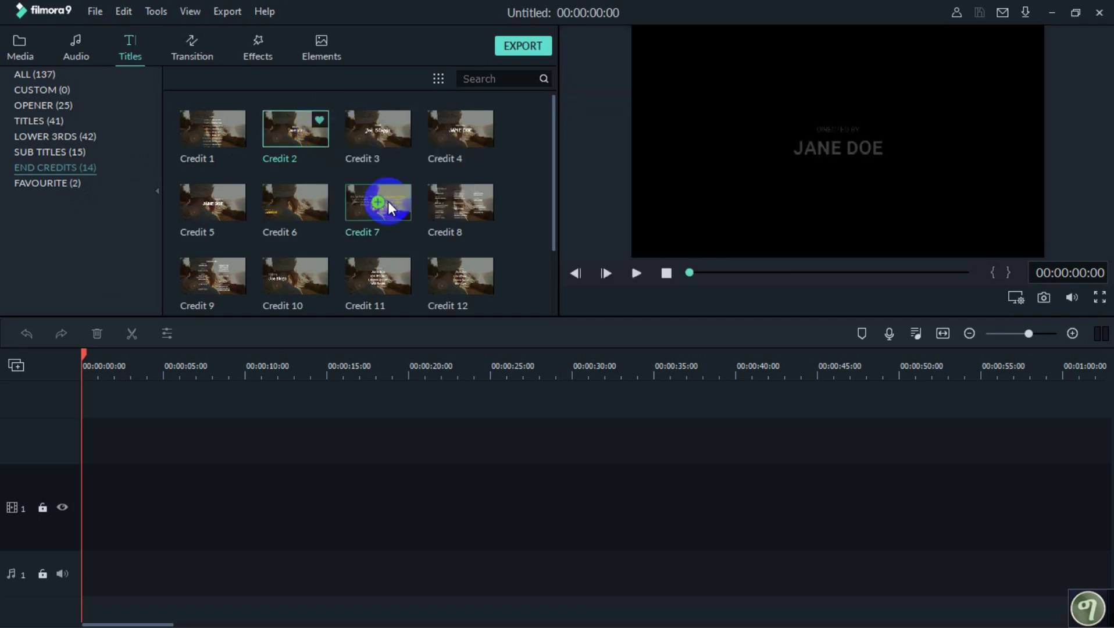
View the favourite titles, check the media library's sample videos, and return to the title library.
{"action": "left_click", "coordinate": [46, 185]}
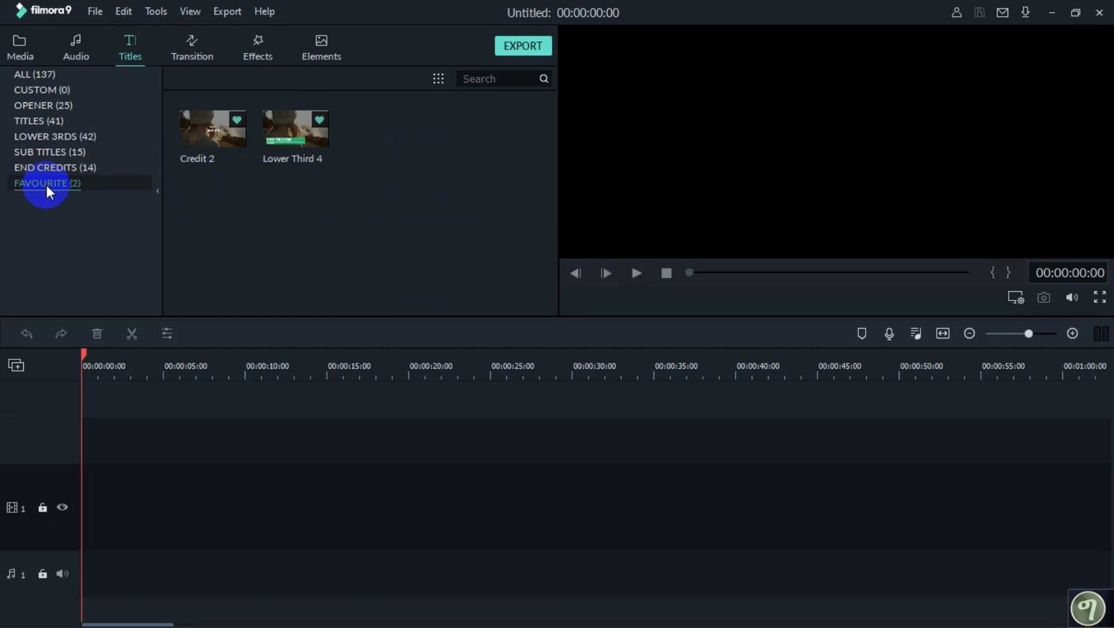
{"action": "left_click", "coordinate": [72, 48]}
{"action": "left_click", "coordinate": [30, 46]}
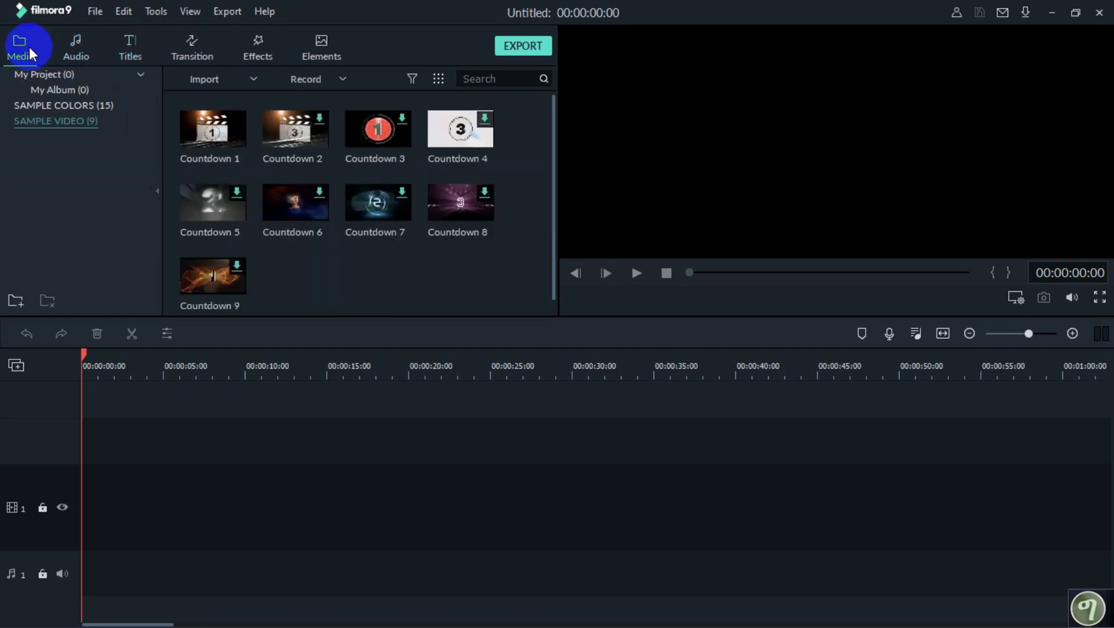
{"action": "left_click", "coordinate": [136, 42]}
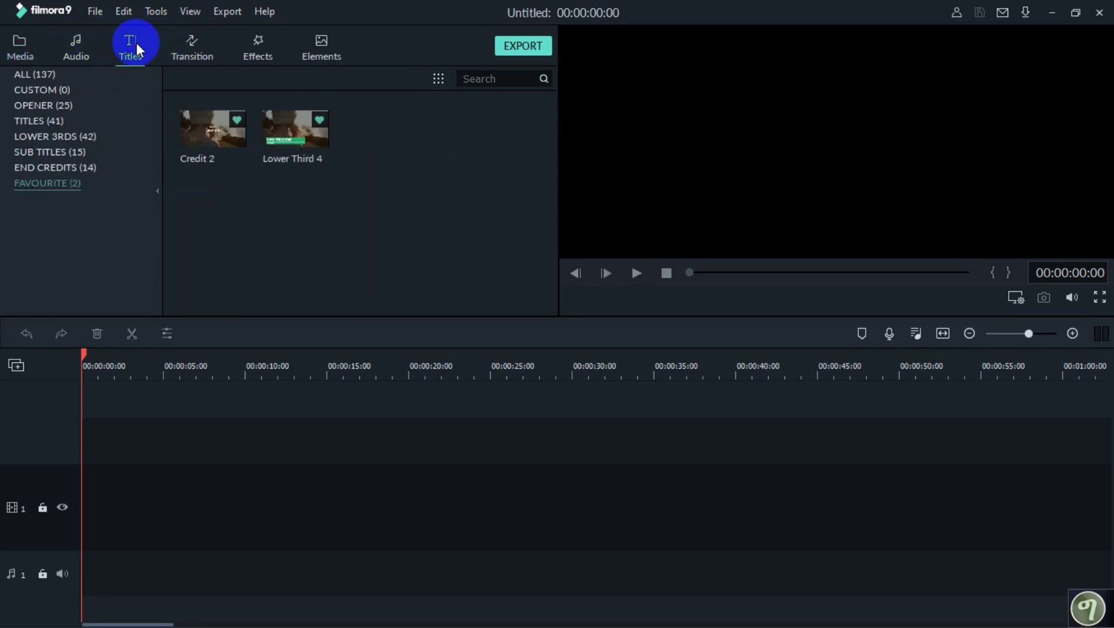
Browse all transitions in the transition library through to the Wormhole and Zoom transitions.
{"action": "left_click", "coordinate": [198, 46]}
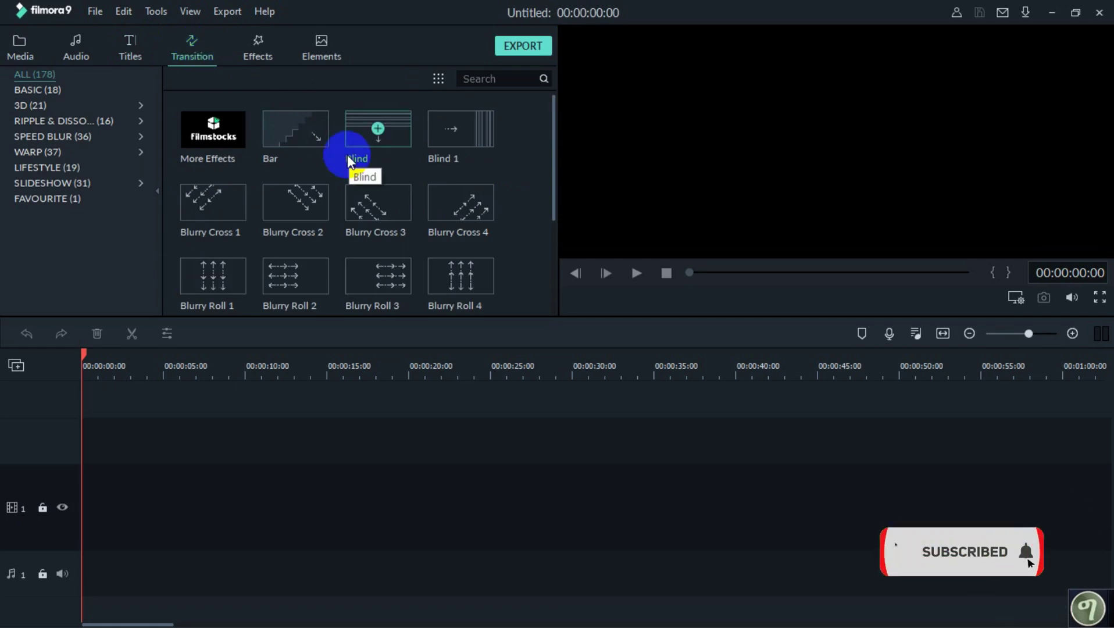
{"action": "scroll", "coordinate": [349, 162], "scroll_direction": "down", "scroll_amount": 5}
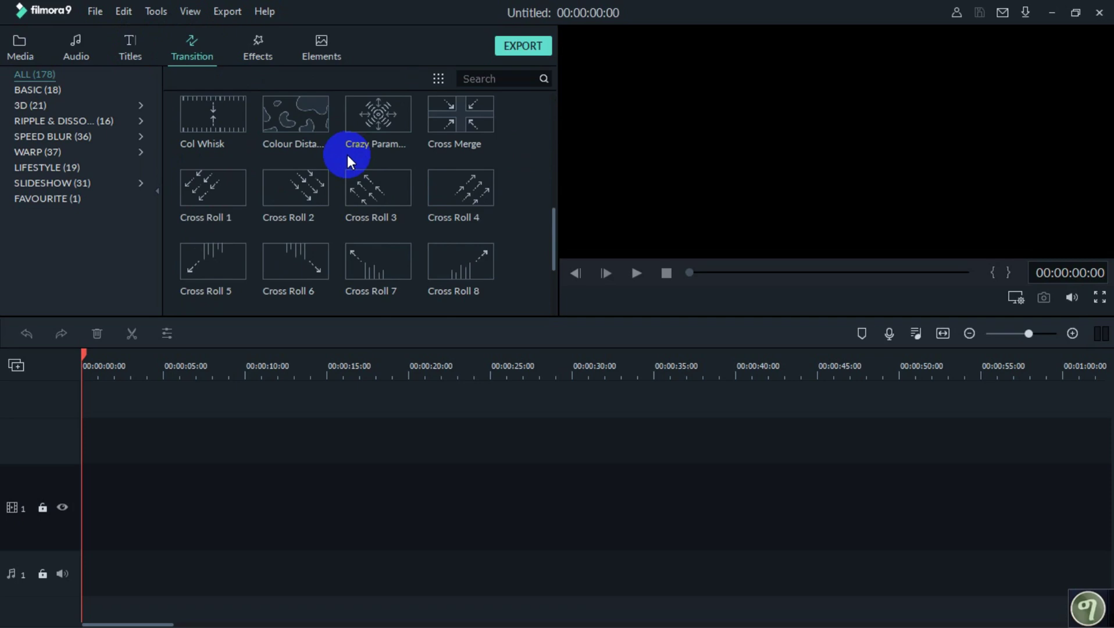
{"action": "scroll", "coordinate": [321, 209], "scroll_direction": "down", "scroll_amount": 15}
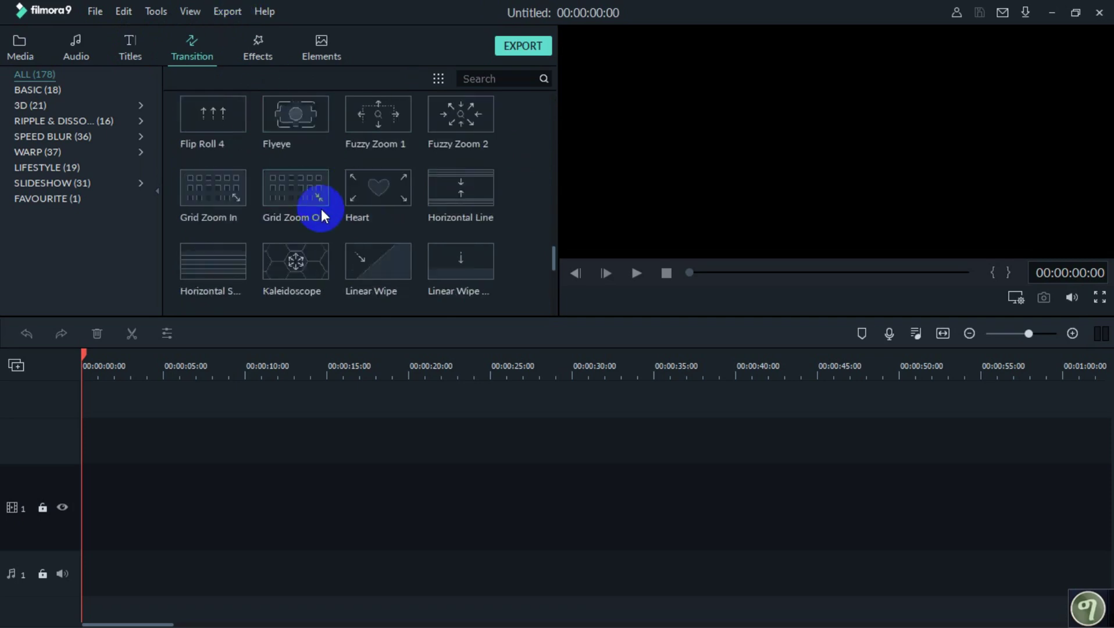
{"action": "scroll", "coordinate": [321, 209], "scroll_direction": "down", "scroll_amount": 10}
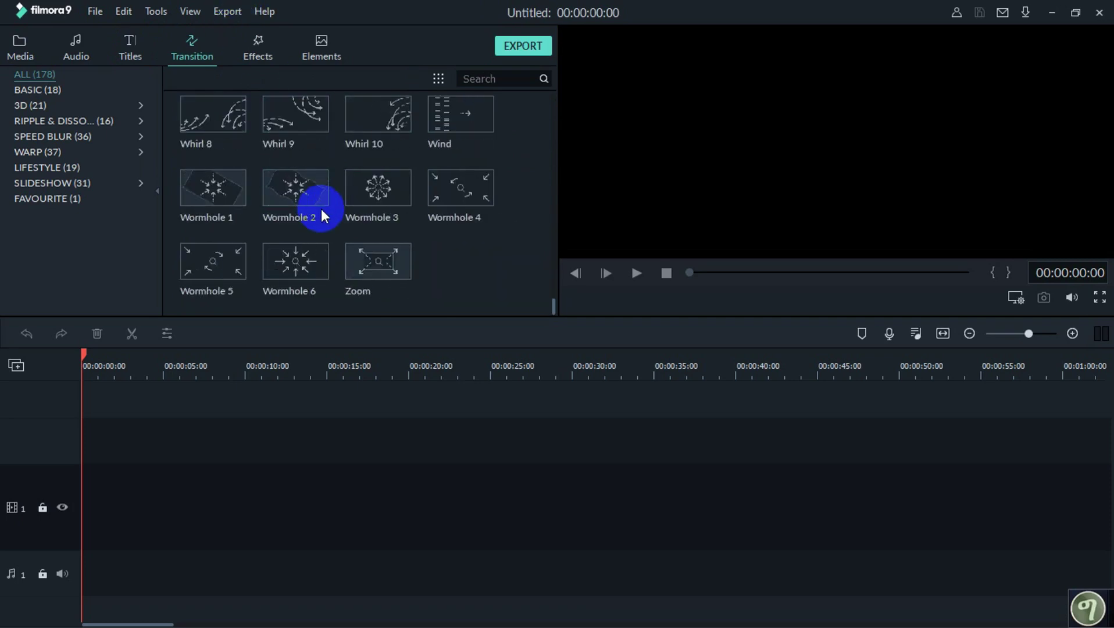
Preview the Aegean, Aibao and 1977 filters in the effects library.
{"action": "left_click", "coordinate": [256, 57]}
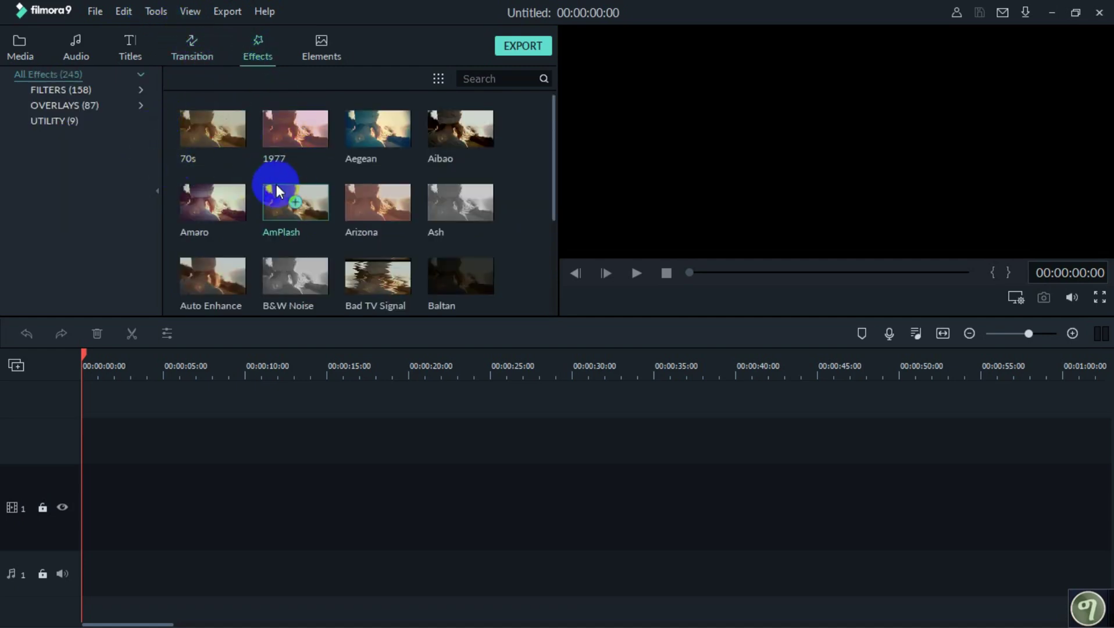
{"action": "left_click", "coordinate": [403, 138]}
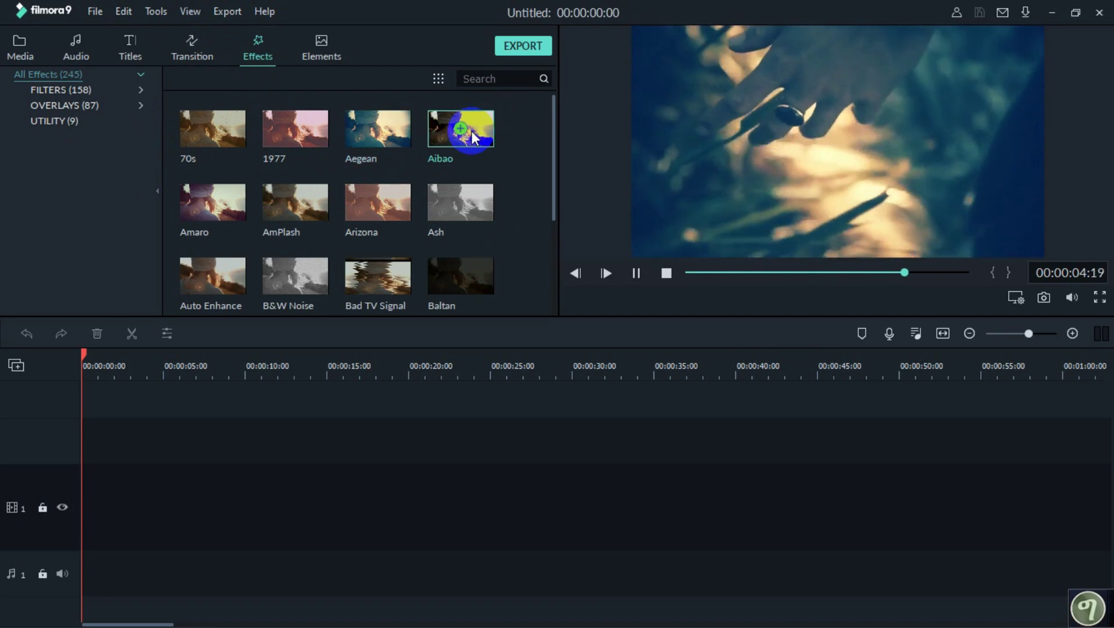
{"action": "left_click", "coordinate": [472, 132]}
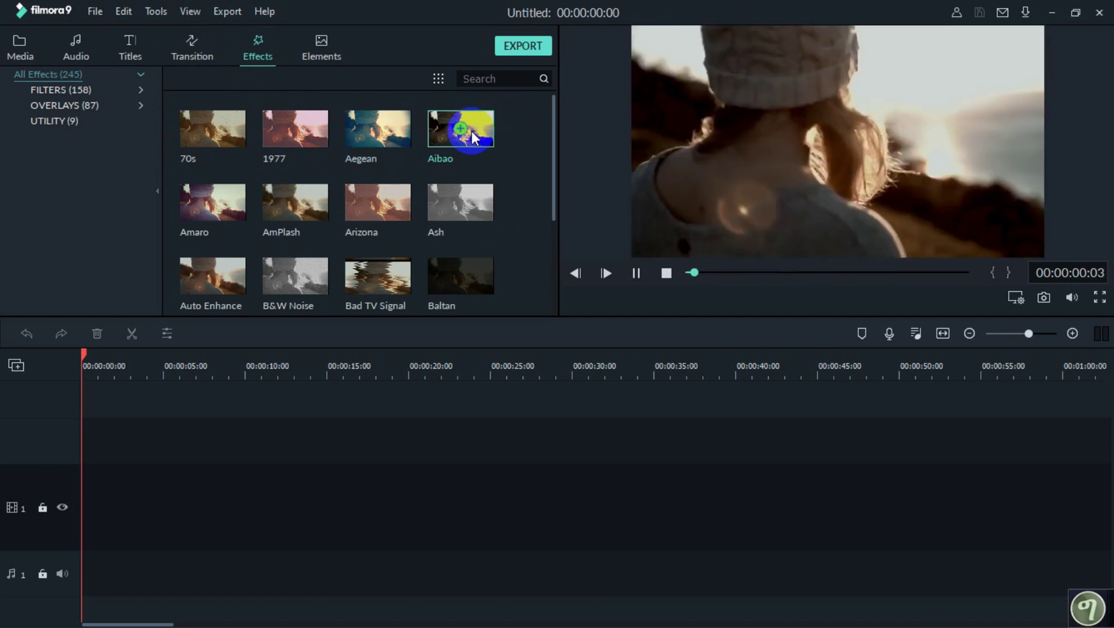
{"action": "left_click", "coordinate": [313, 139]}
Look through all remaining filters and overlays in the effects library and return to the start of the collection.
{"action": "scroll", "coordinate": [334, 192], "scroll_direction": "down", "scroll_amount": 5}
{"action": "scroll", "coordinate": [340, 207], "scroll_direction": "down", "scroll_amount": 10}
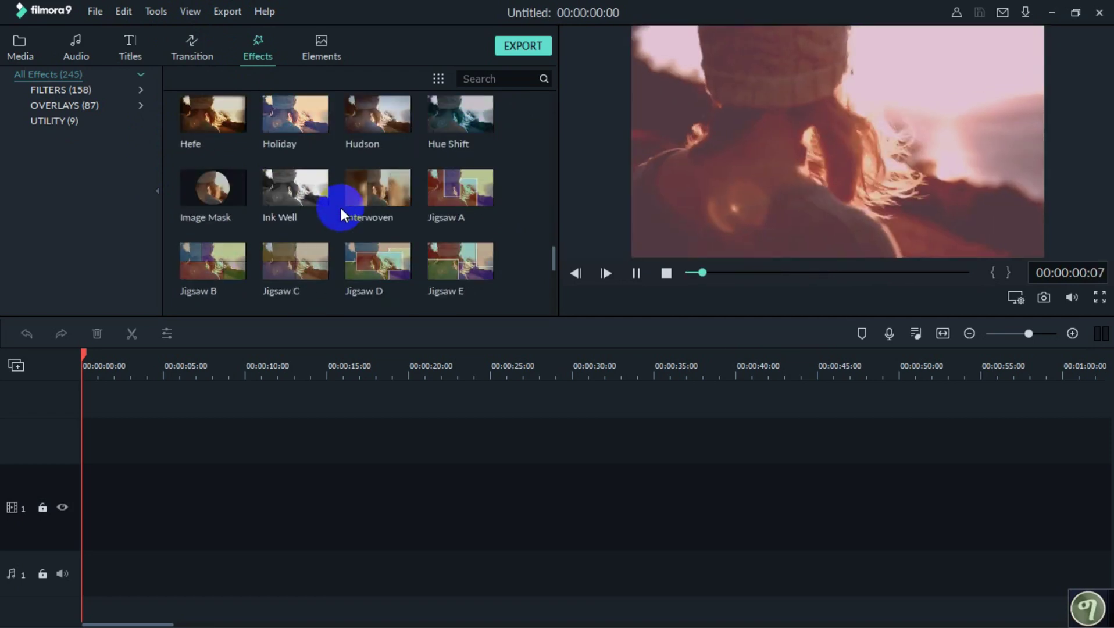
{"action": "scroll", "coordinate": [340, 207], "scroll_direction": "down", "scroll_amount": 12}
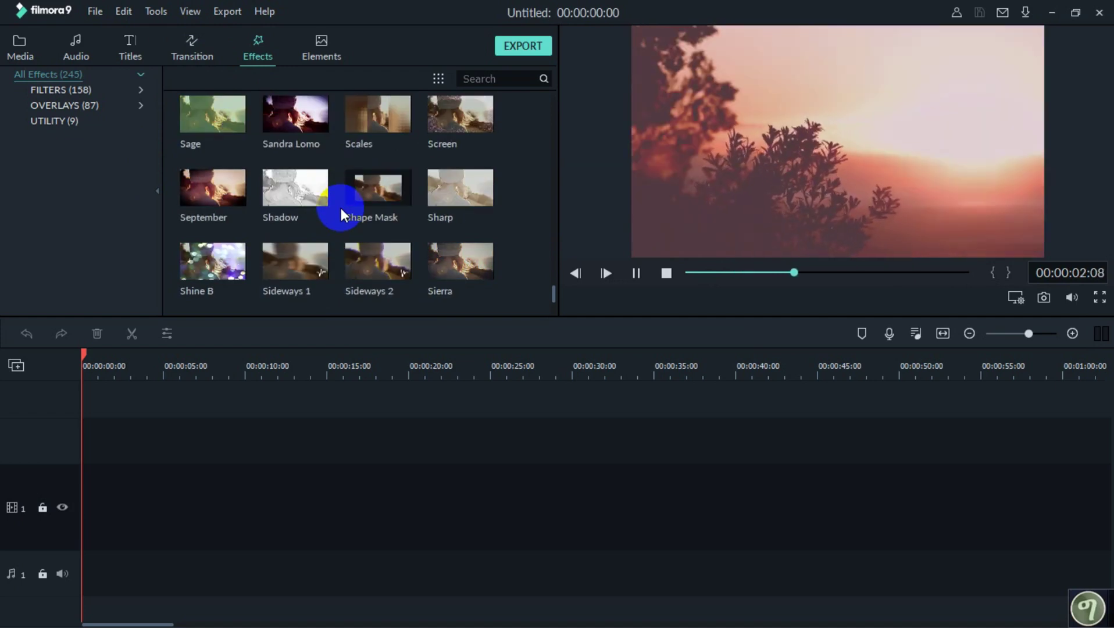
{"action": "scroll", "coordinate": [340, 207], "scroll_direction": "down", "scroll_amount": 6}
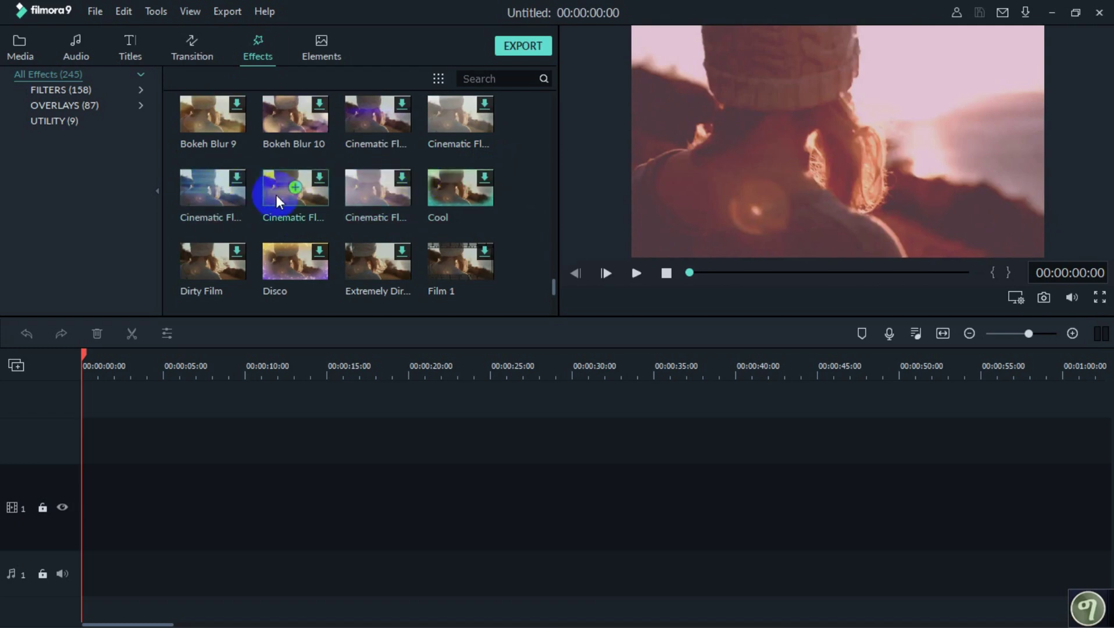
{"action": "scroll", "coordinate": [409, 226], "scroll_direction": "down", "scroll_amount": 8}
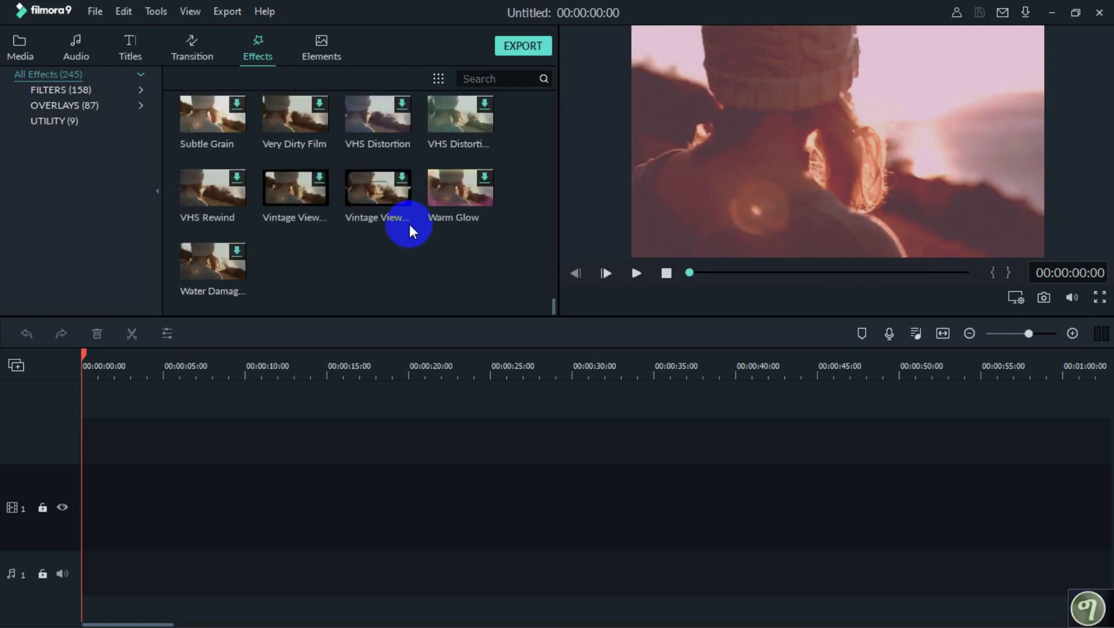
{"action": "scroll", "coordinate": [409, 224], "scroll_direction": "up", "scroll_amount": 20}
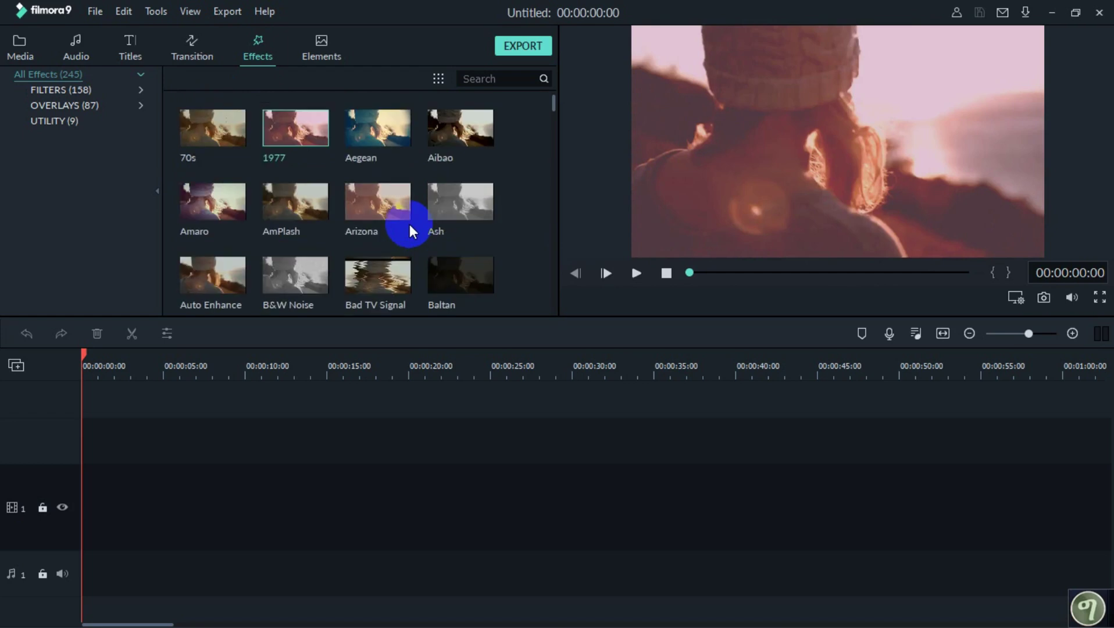
Browse the Utility effects category and preview the Tilt-shift Linear effect.
{"action": "left_click", "coordinate": [72, 106]}
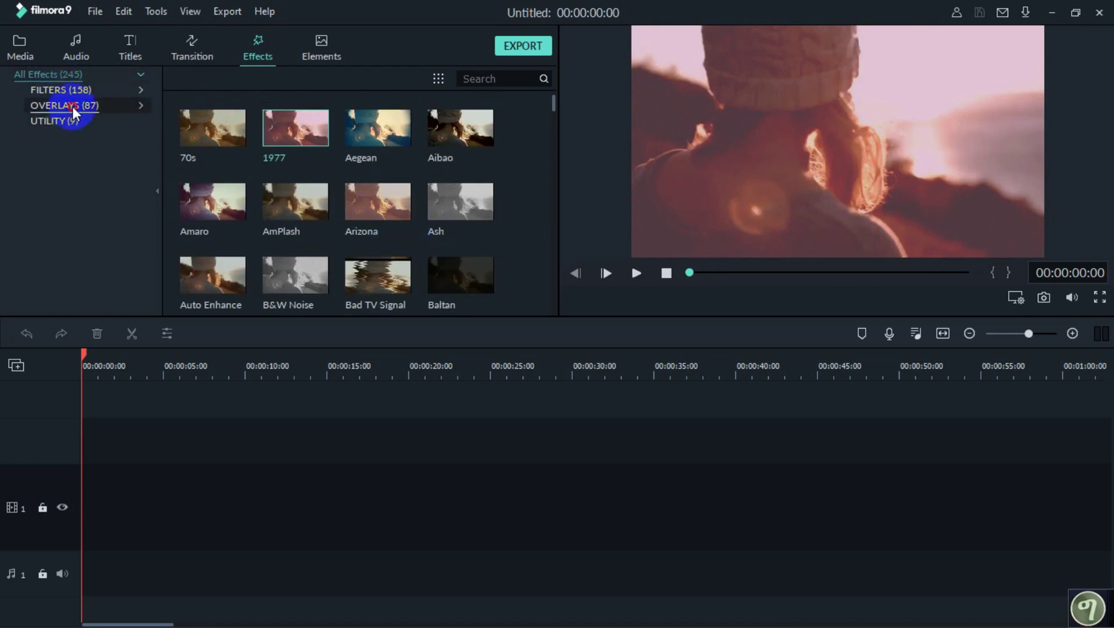
{"action": "left_click", "coordinate": [72, 119]}
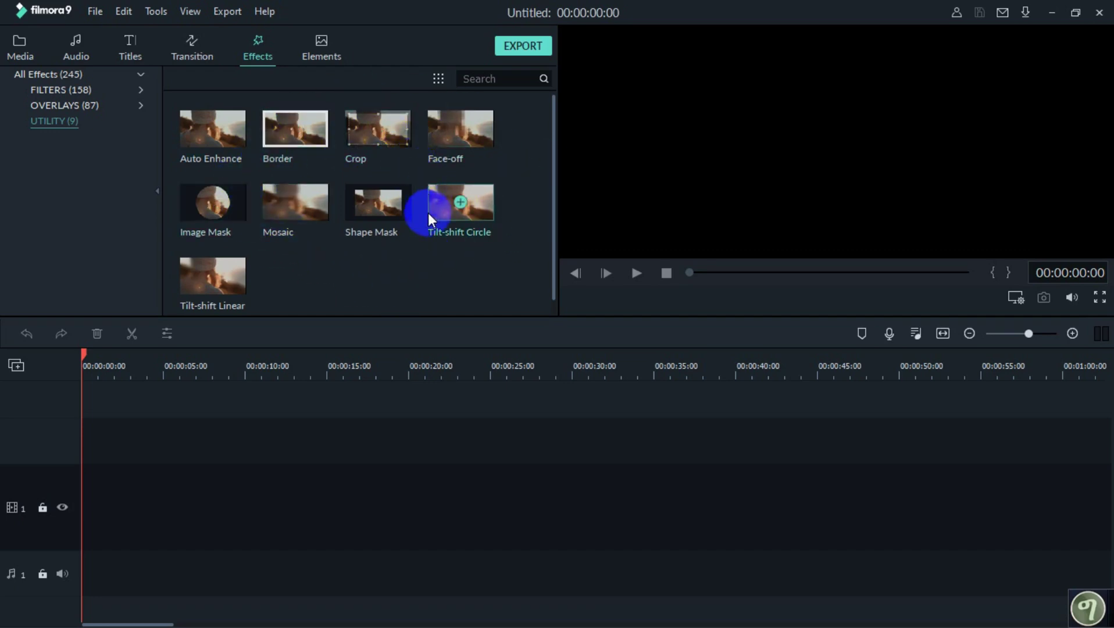
{"action": "left_click", "coordinate": [231, 274]}
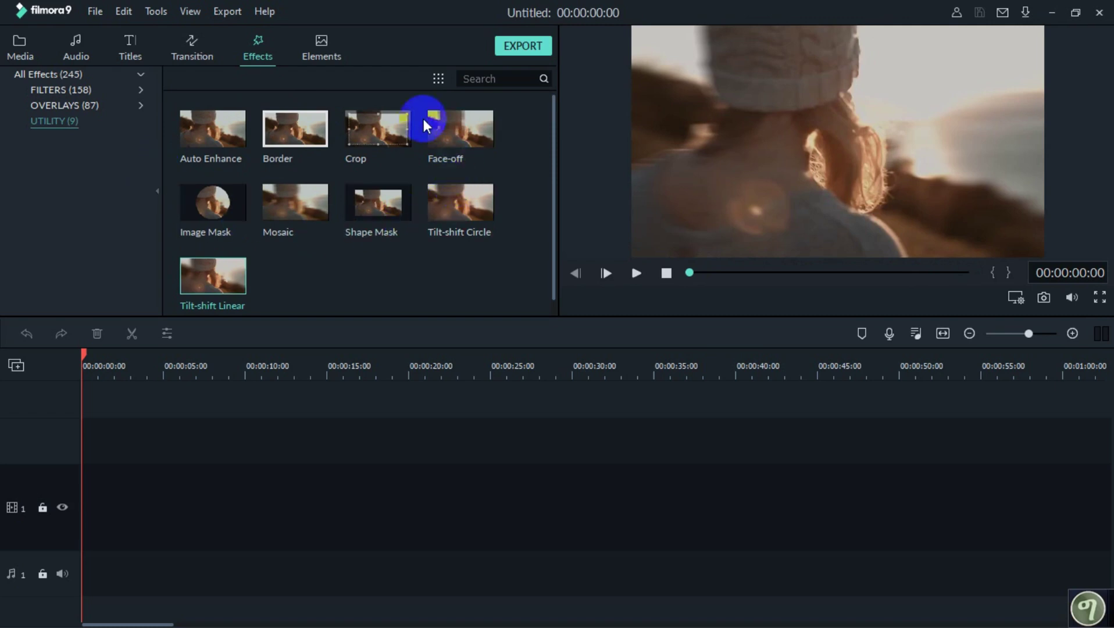
Preview the Adventure and Photography badges in the elements library and look through further elements.
{"action": "left_click", "coordinate": [319, 43]}
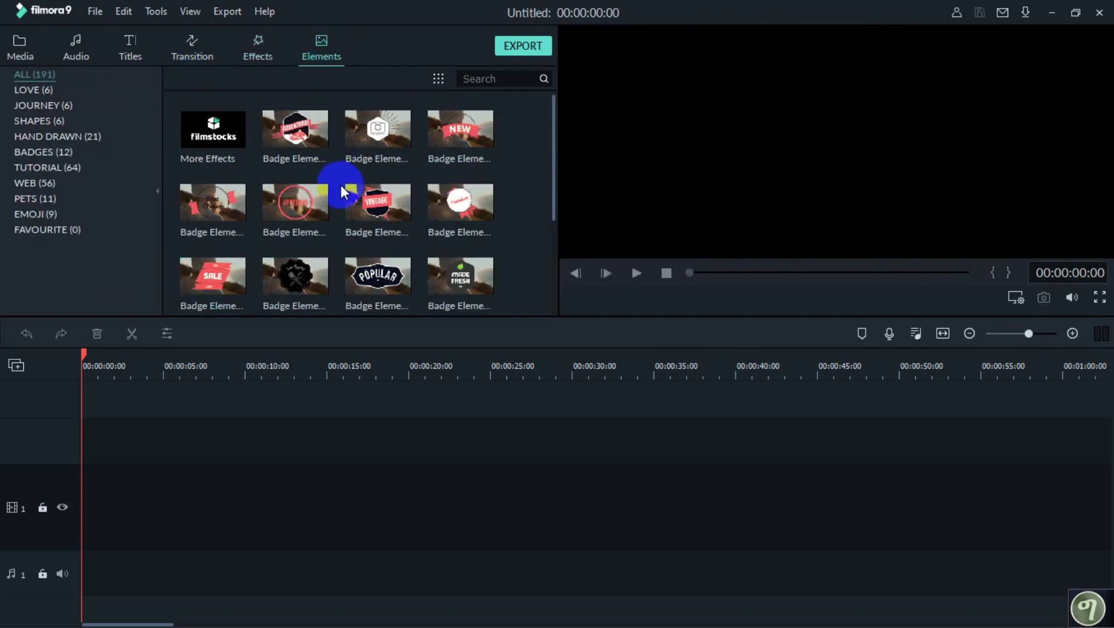
{"action": "left_click", "coordinate": [320, 130]}
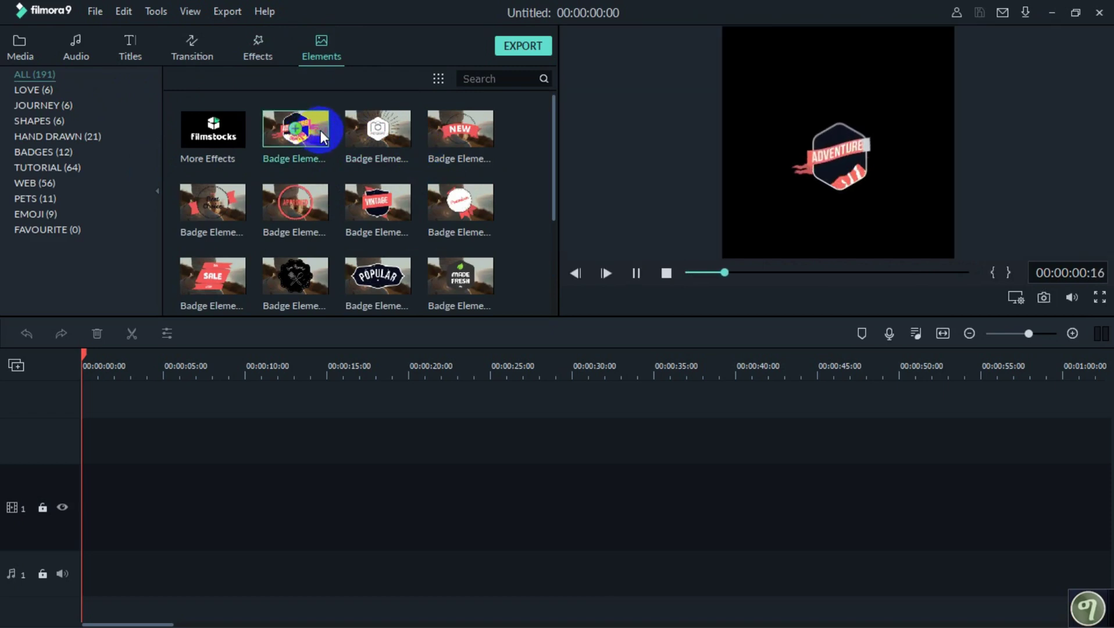
{"action": "left_click", "coordinate": [399, 132]}
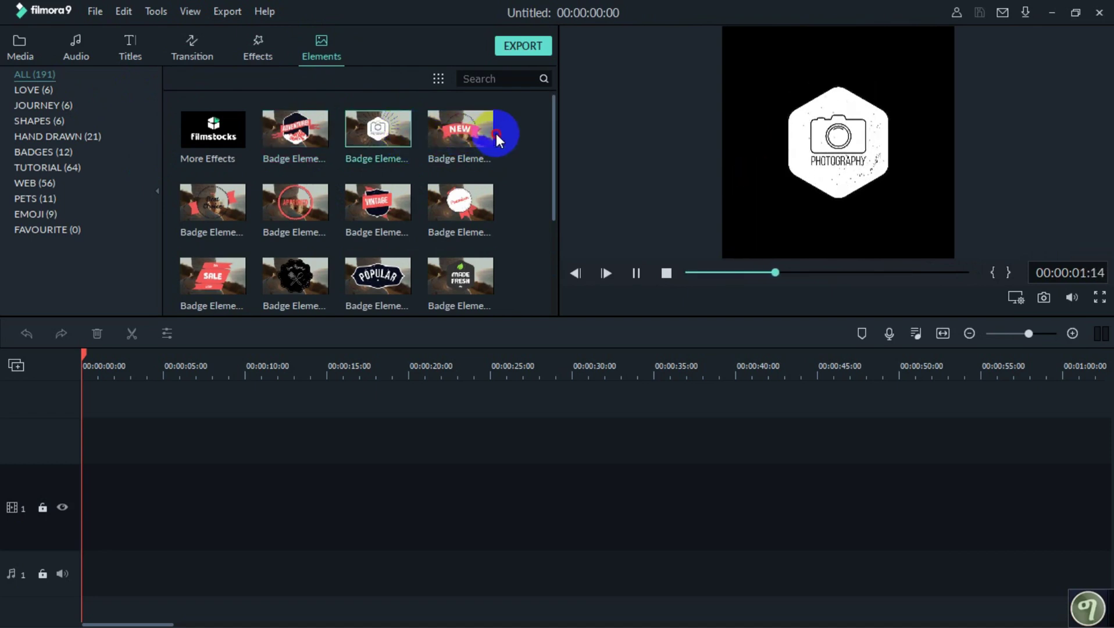
{"action": "left_click", "coordinate": [496, 133]}
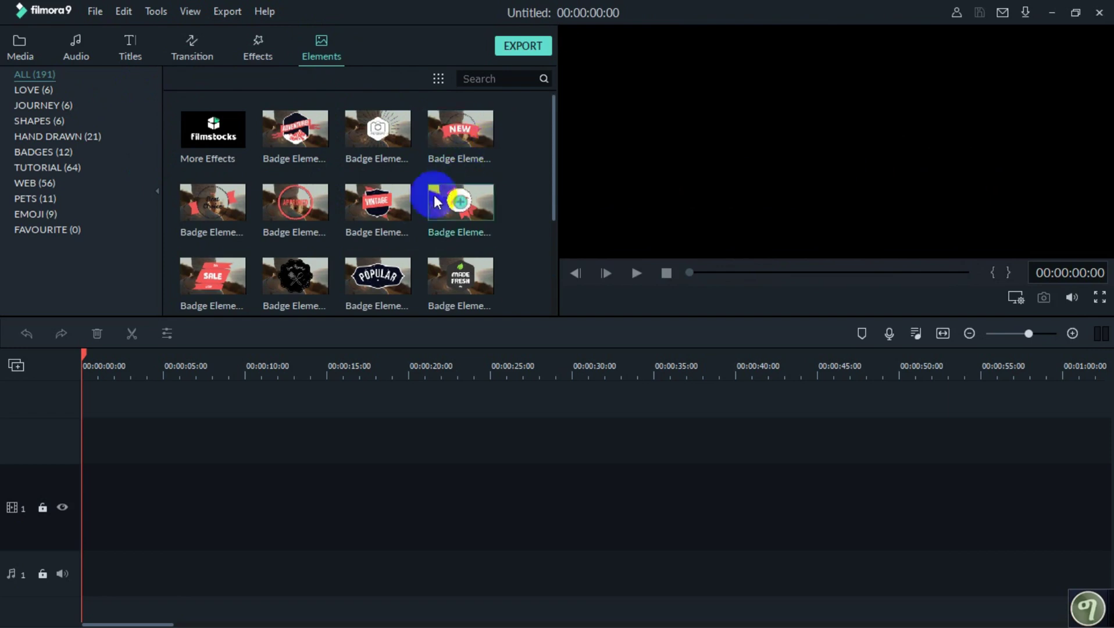
{"action": "scroll", "coordinate": [422, 212], "scroll_direction": "down", "scroll_amount": 15}
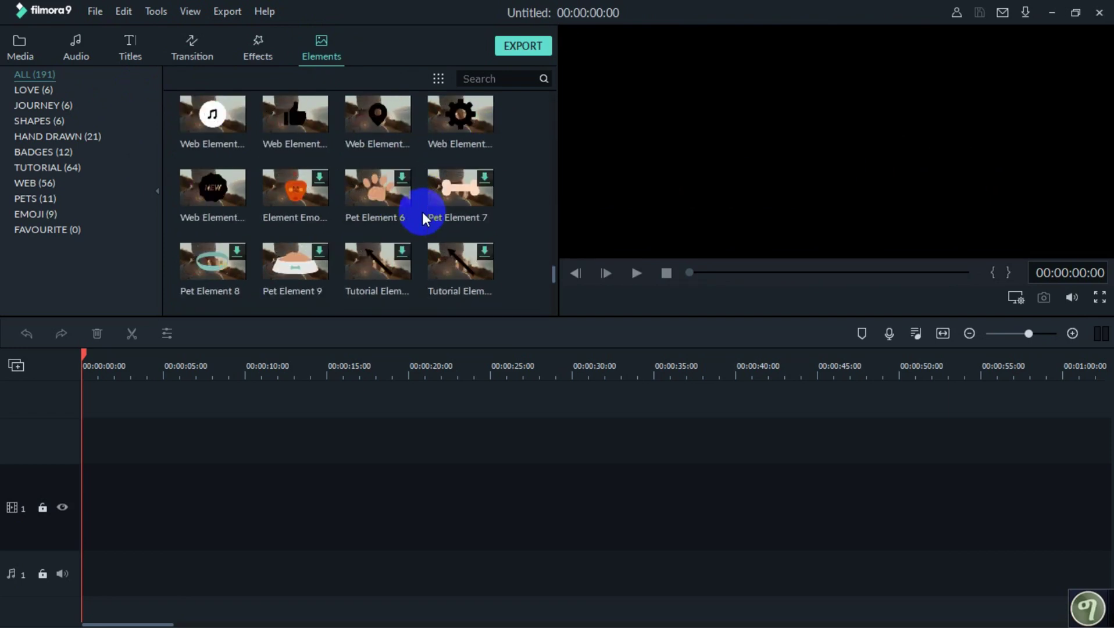
Preview the circular heart, thumbs-up, cloud and hand pointer web elements and look through the rest of the elements.
{"action": "scroll", "coordinate": [422, 212], "scroll_direction": "up", "scroll_amount": 2}
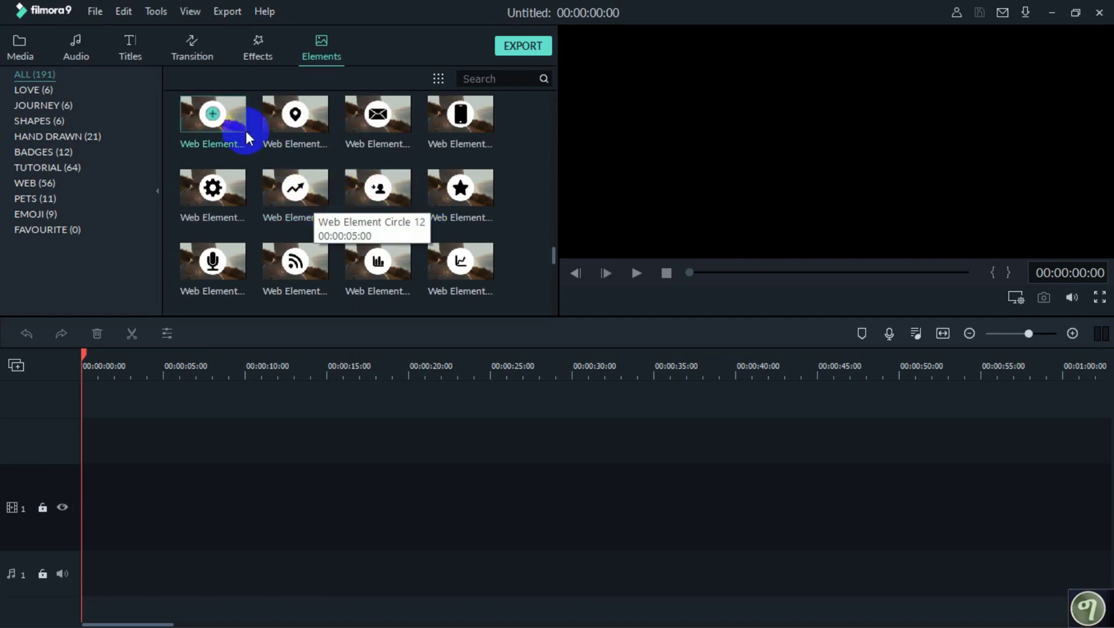
{"action": "left_click", "coordinate": [227, 118]}
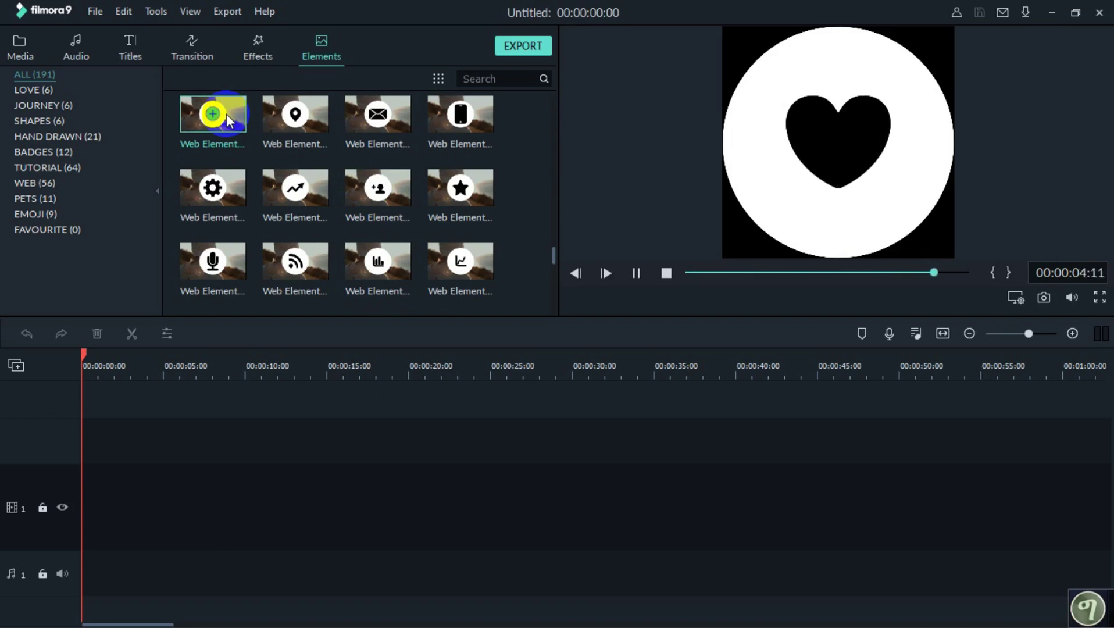
{"action": "scroll", "coordinate": [226, 114], "scroll_direction": "up", "scroll_amount": 3}
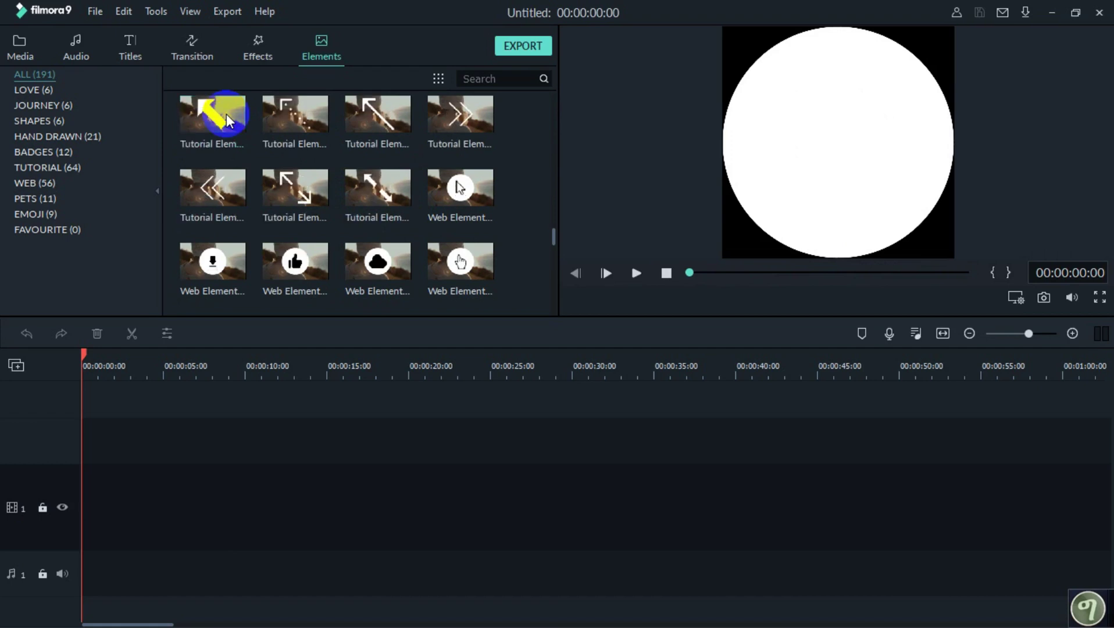
{"action": "key", "text": "XF86MonBrightnessDown"}
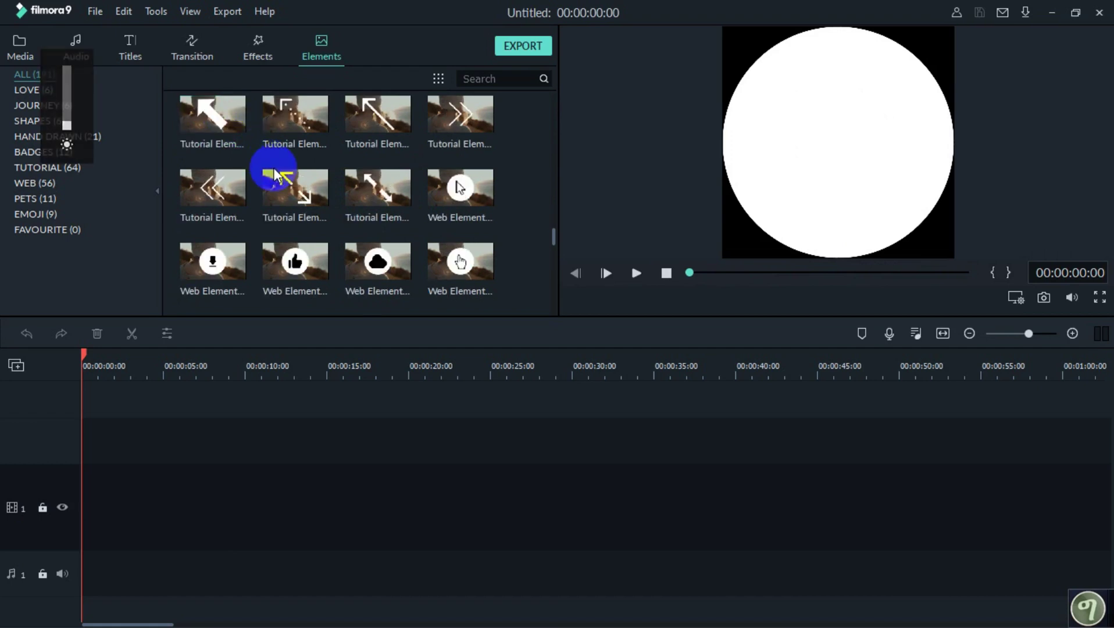
{"action": "double_click", "coordinate": [308, 245]}
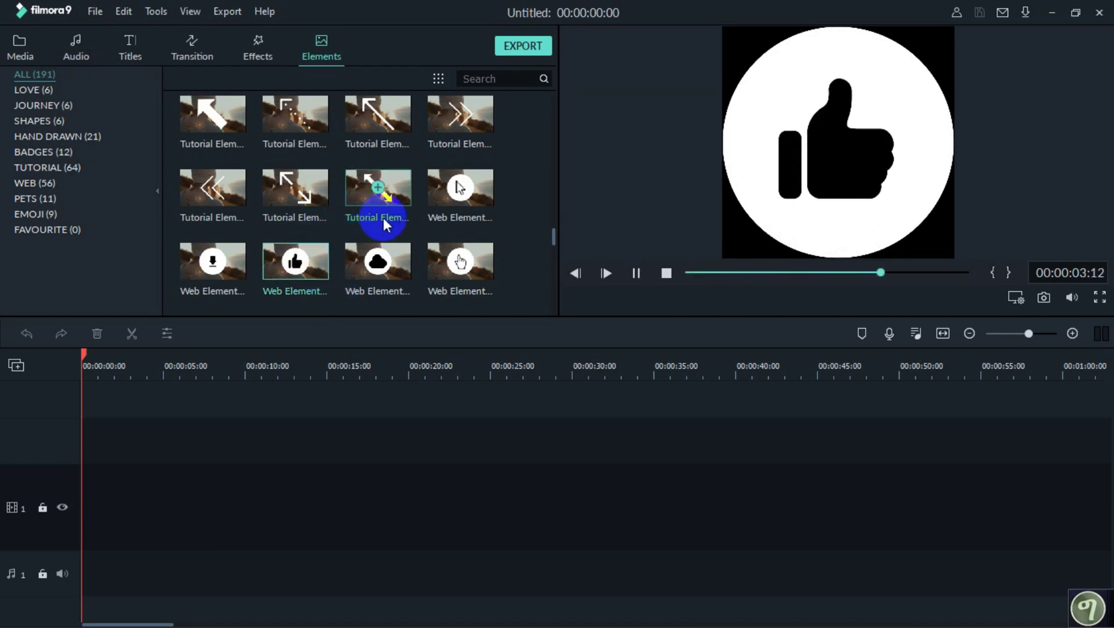
{"action": "double_click", "coordinate": [396, 257]}
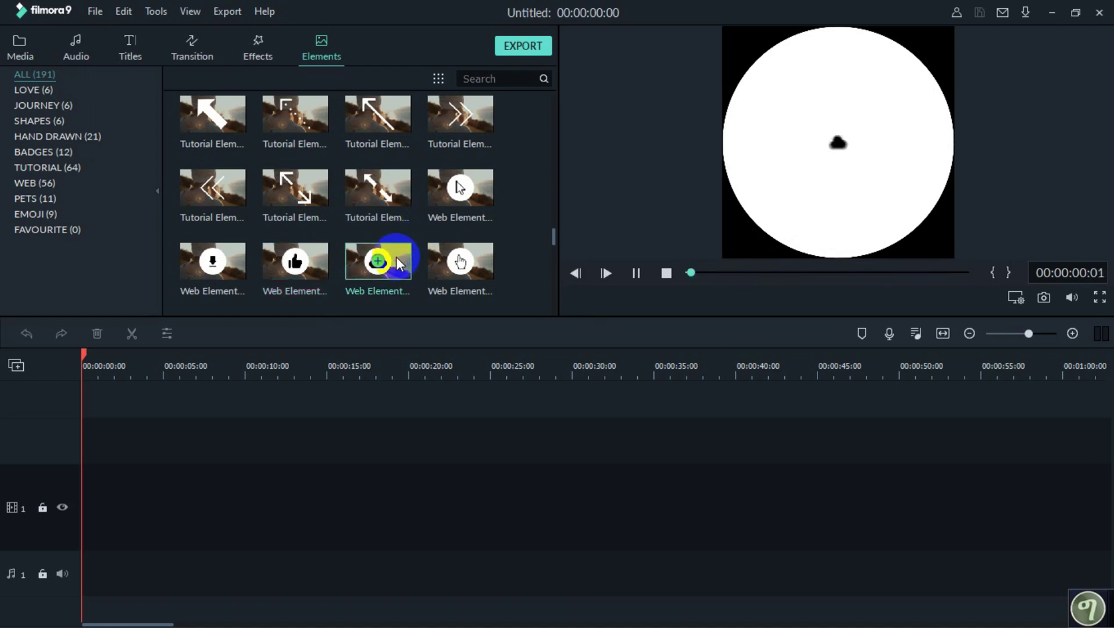
{"action": "double_click", "coordinate": [480, 255]}
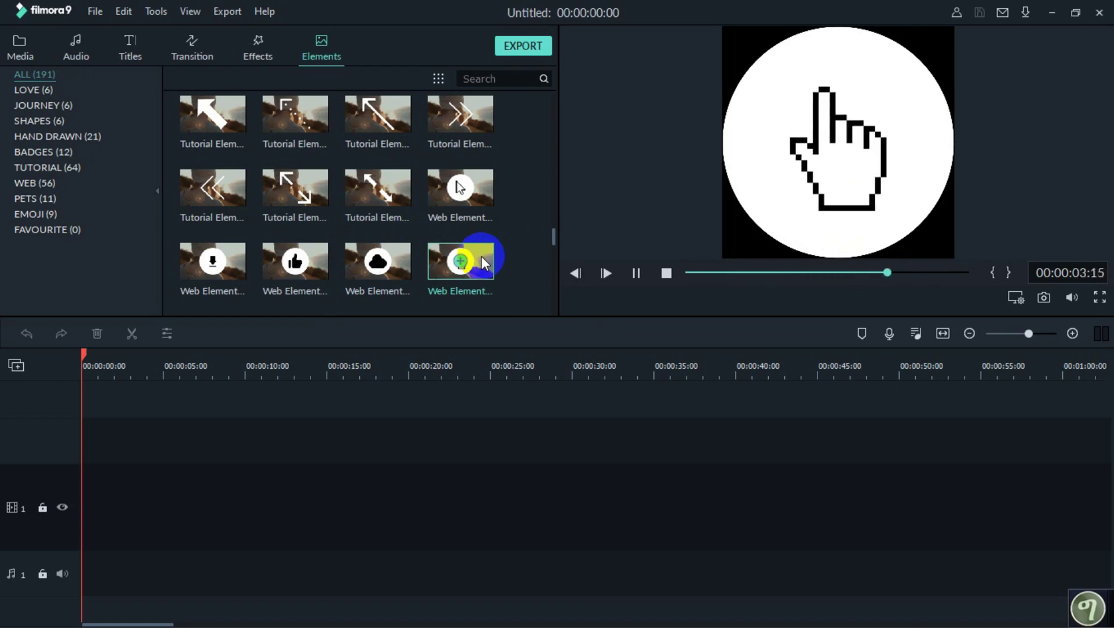
{"action": "scroll", "coordinate": [482, 255], "scroll_direction": "up", "scroll_amount": 2}
{"action": "scroll", "coordinate": [481, 256], "scroll_direction": "up", "scroll_amount": 5}
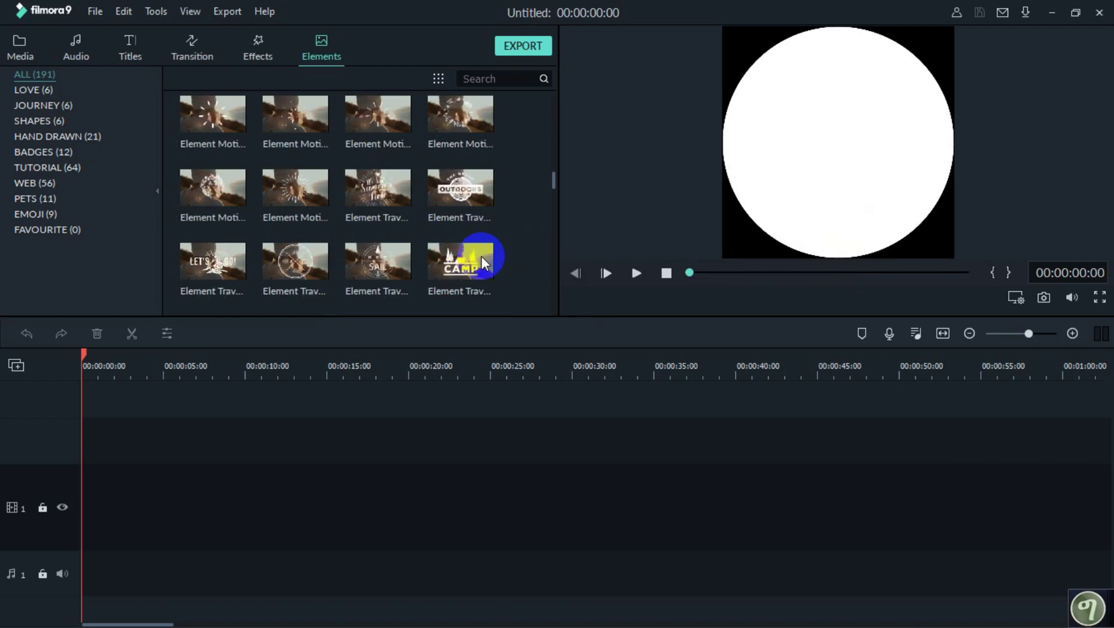
{"action": "scroll", "coordinate": [481, 262], "scroll_direction": "down", "scroll_amount": 15}
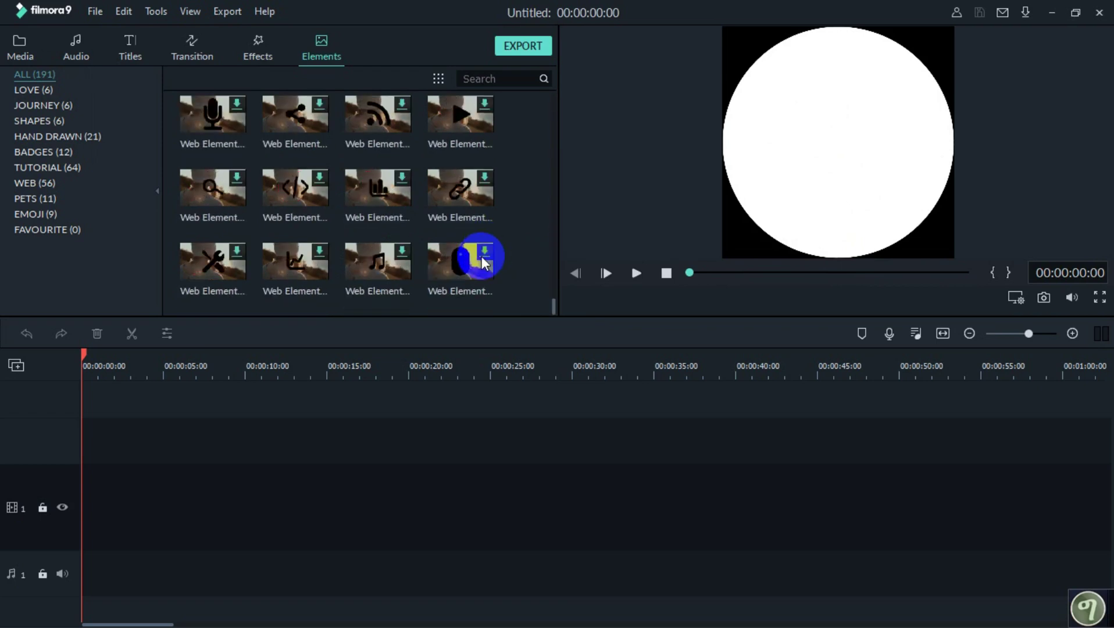
View the elements in the Journey and Love categories.
{"action": "left_click", "coordinate": [30, 105]}
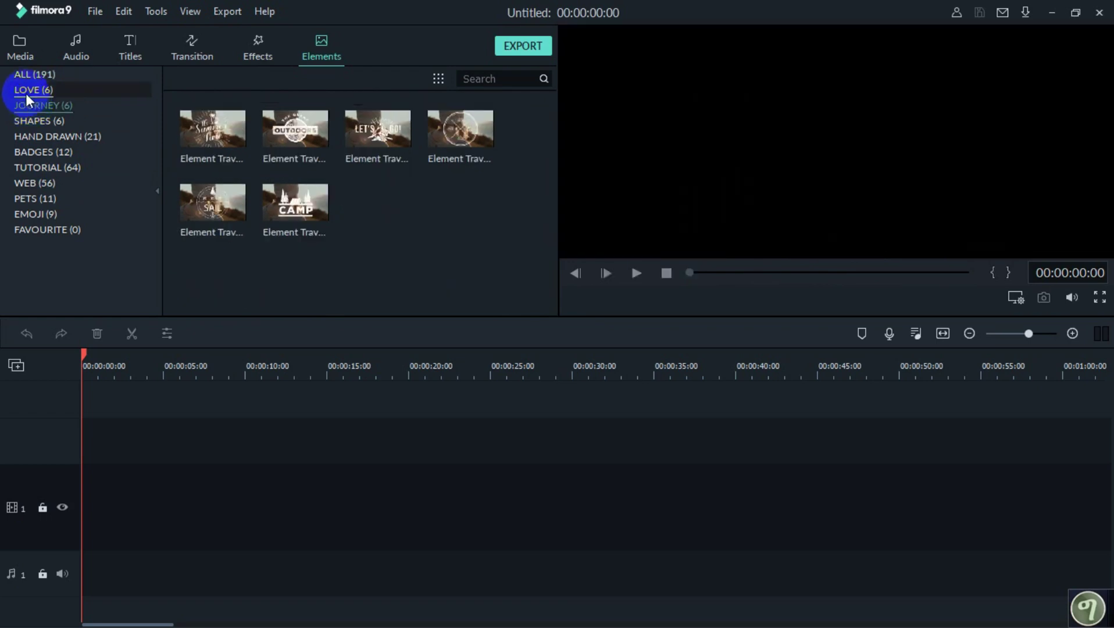
{"action": "left_click", "coordinate": [23, 89]}
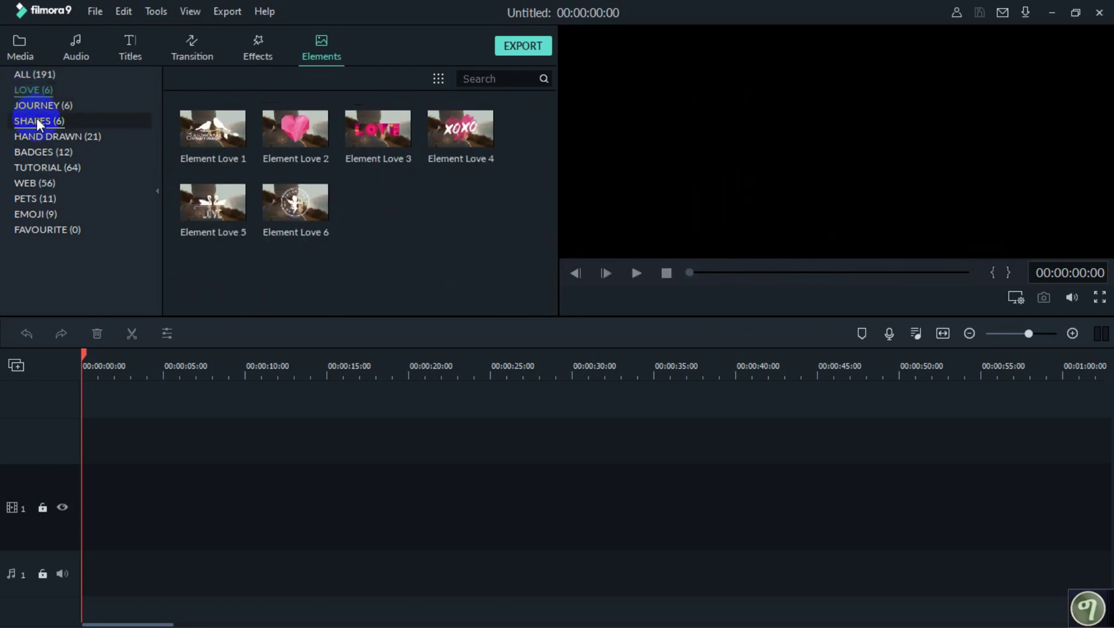
{"action": "left_click", "coordinate": [31, 107]}
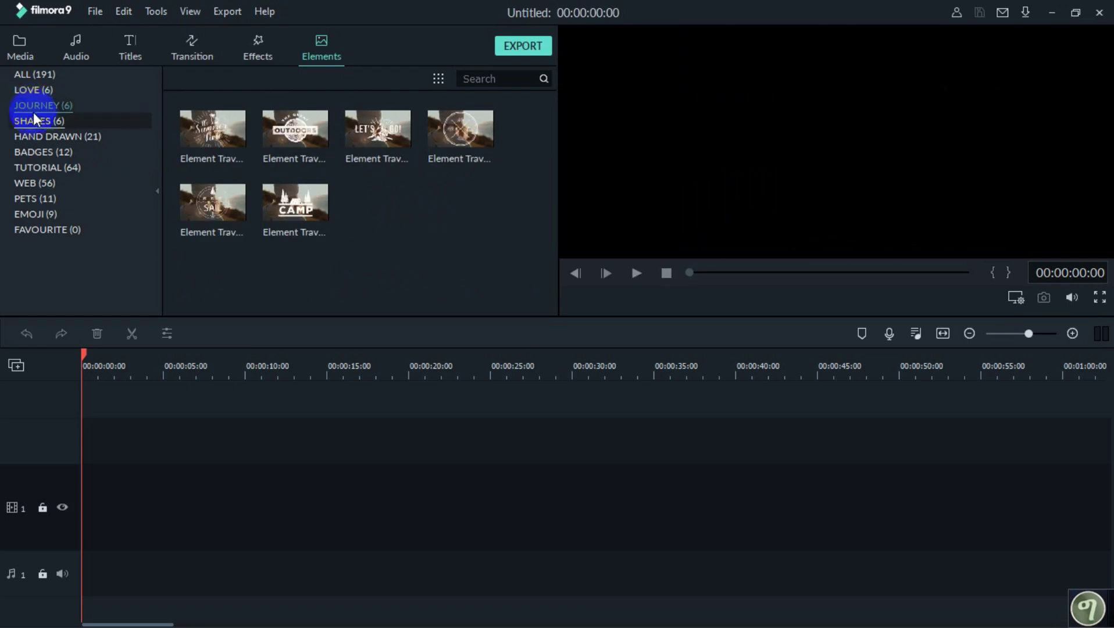
View the elements in the Shapes, Hand Drawn, Badges, Tutorial, Web and Pets categories.
{"action": "left_click", "coordinate": [44, 140]}
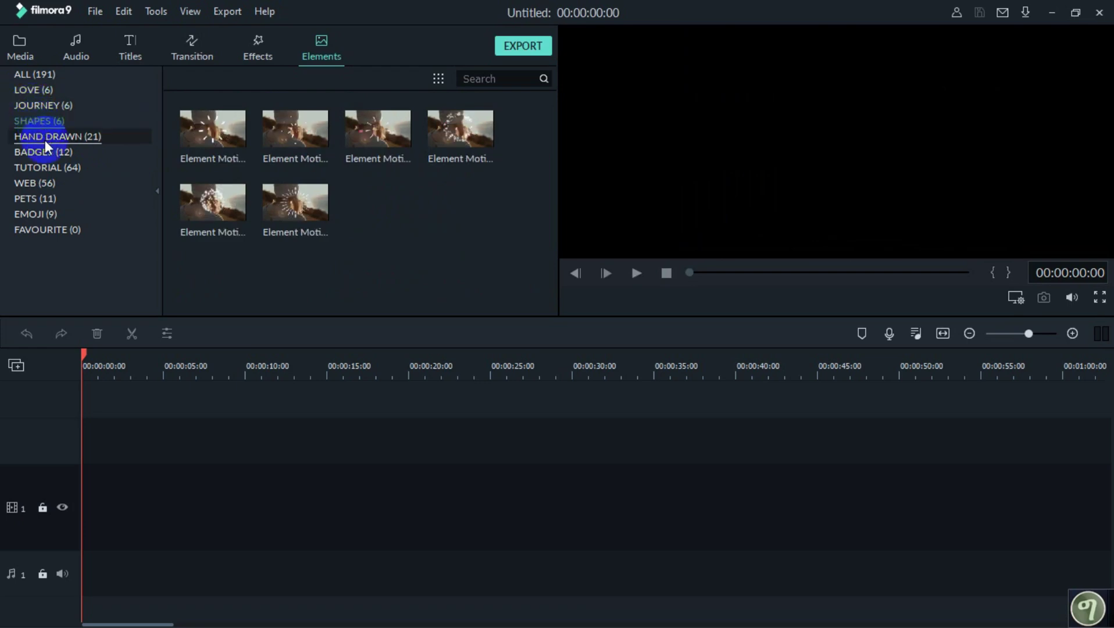
{"action": "left_click", "coordinate": [50, 150]}
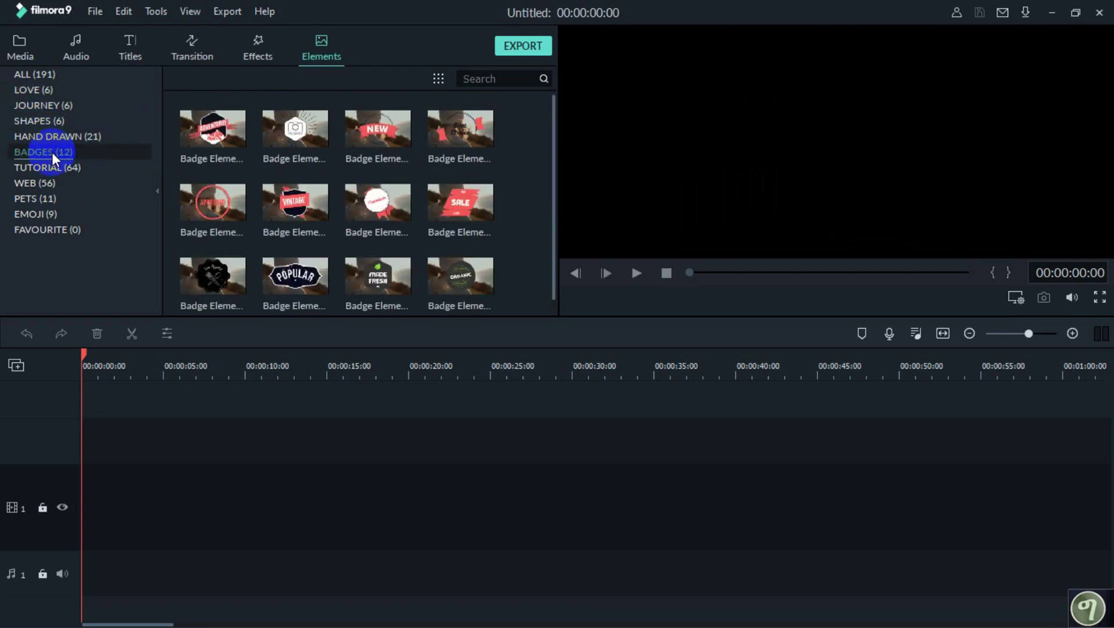
{"action": "left_click", "coordinate": [58, 167]}
{"action": "left_click", "coordinate": [60, 182]}
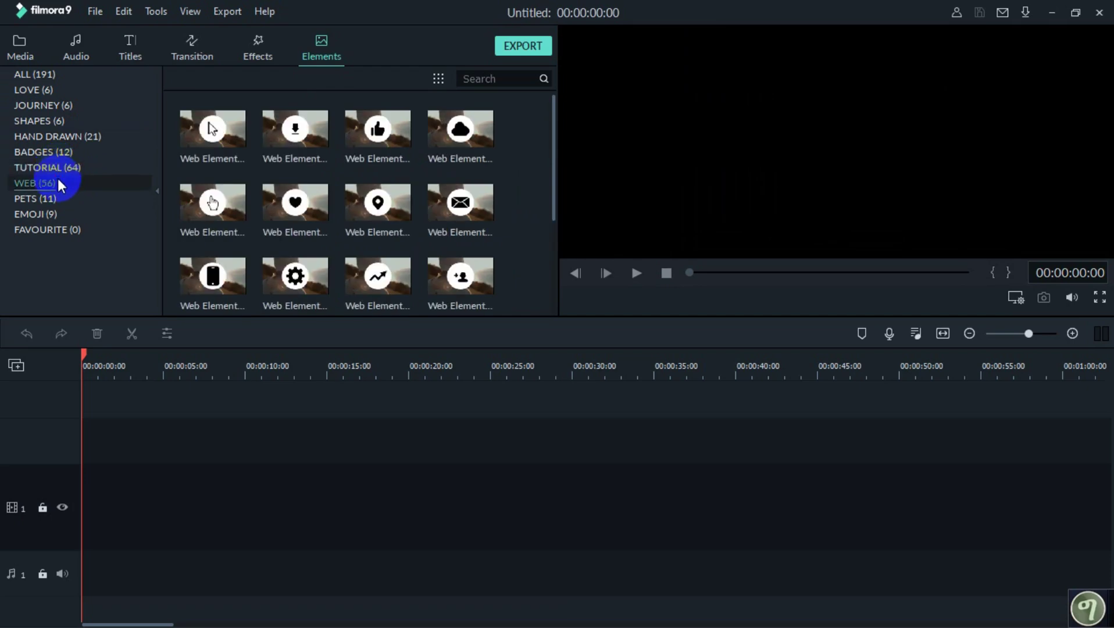
{"action": "left_click", "coordinate": [65, 199]}
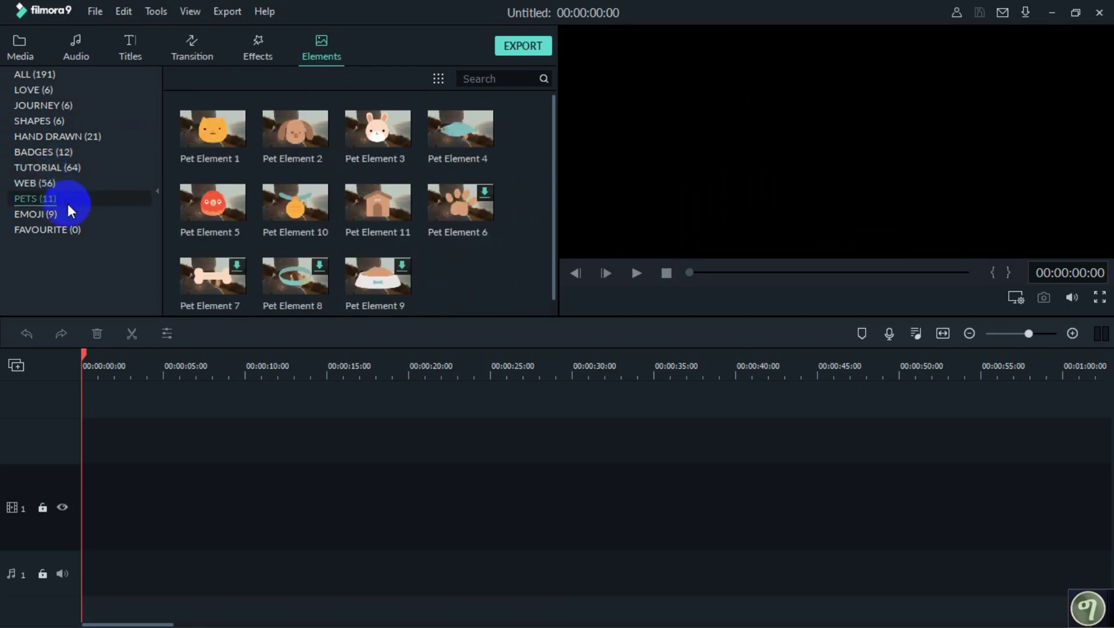
View the Emoji category and preview the orange tongue-out emoji and the yellow smiley emoji.
{"action": "left_click", "coordinate": [71, 212]}
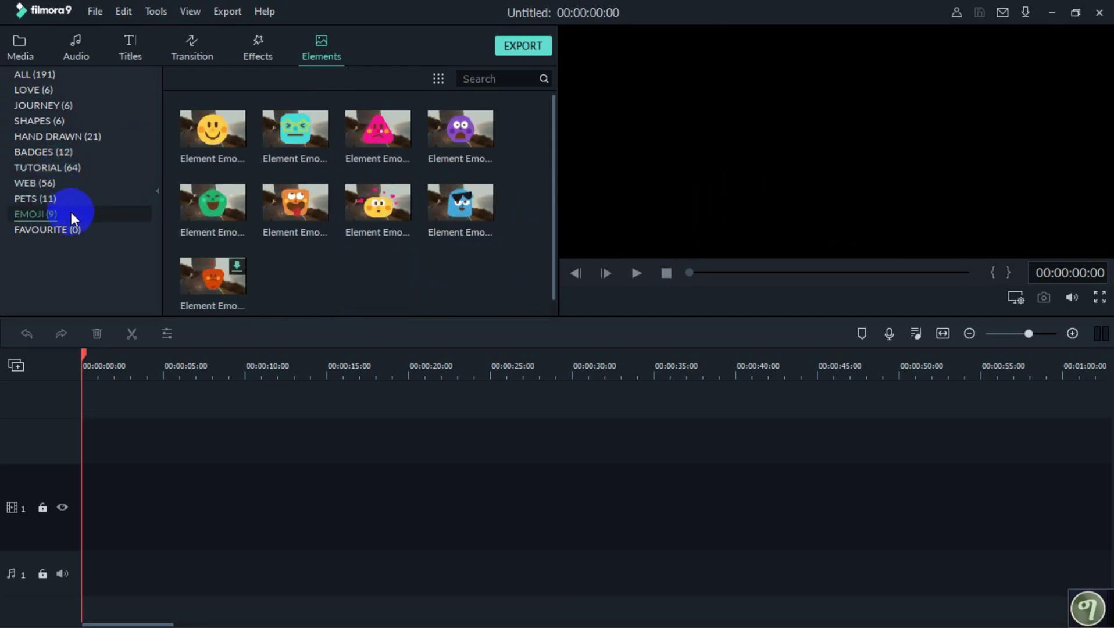
{"action": "left_click", "coordinate": [286, 232]}
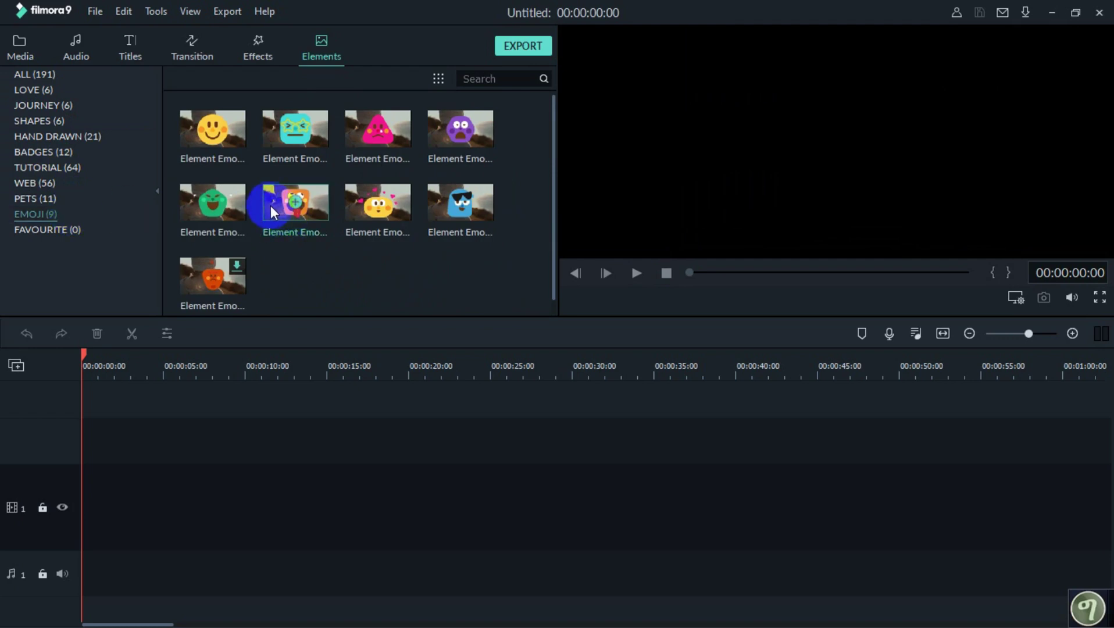
{"action": "double_click", "coordinate": [263, 210]}
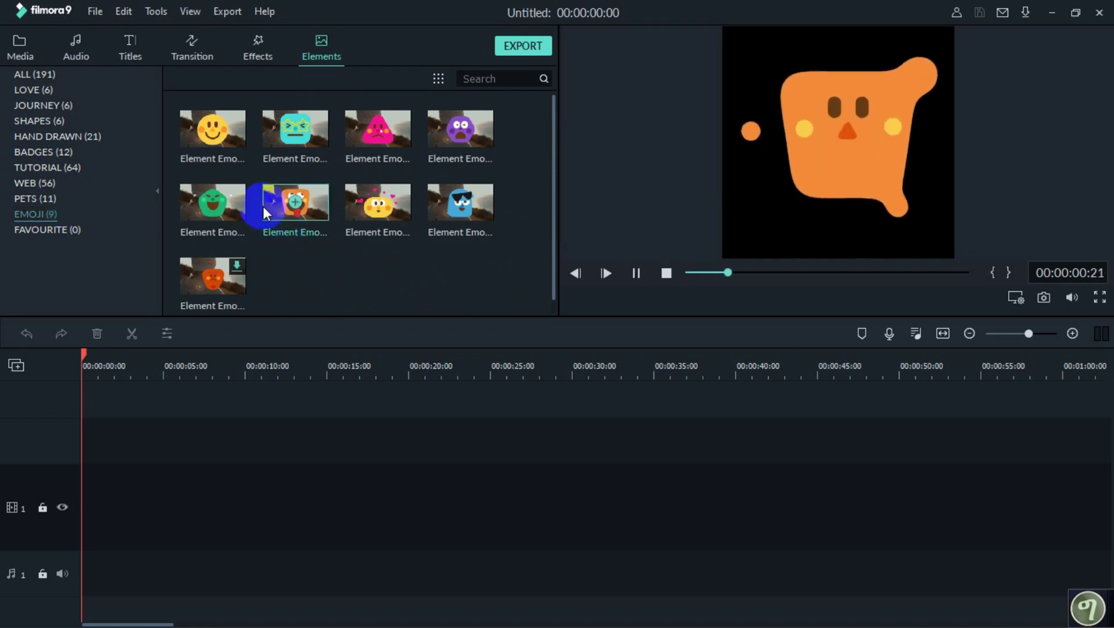
{"action": "left_click", "coordinate": [236, 133]}
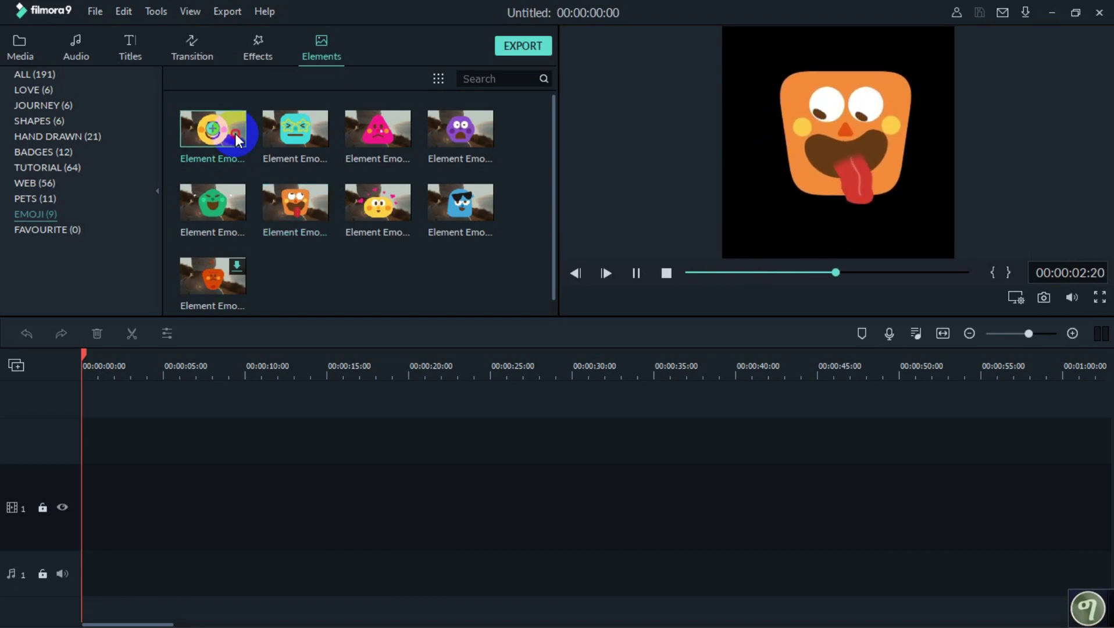
{"action": "double_click", "coordinate": [235, 133]}
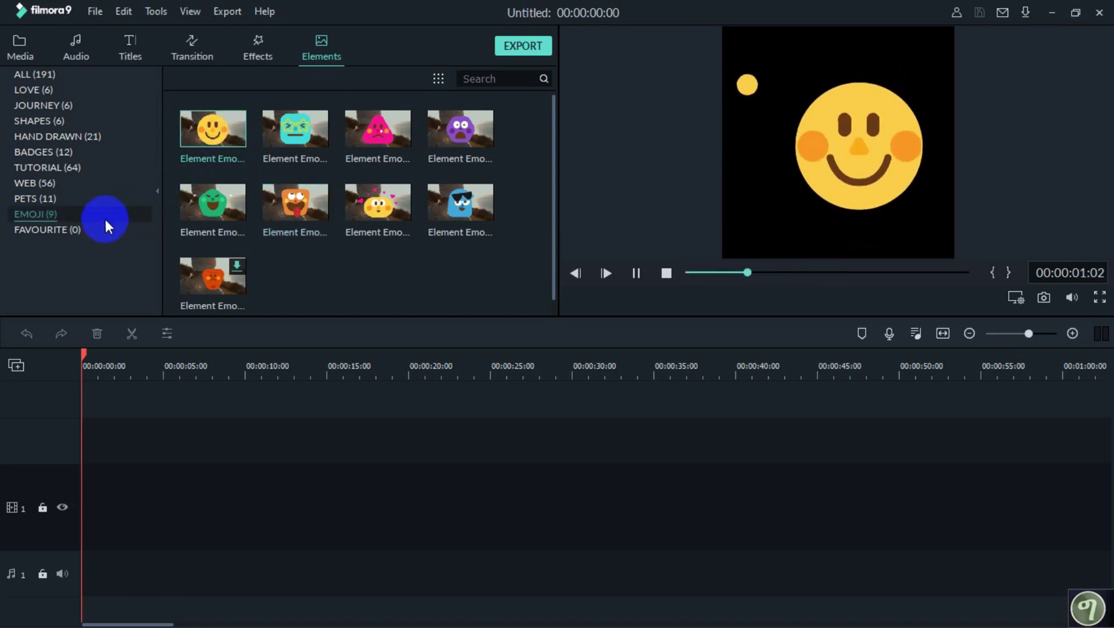
Add the yellow smiley from the Emoji category to the favourites and show it in the Favourite category.
{"action": "left_click", "coordinate": [98, 233]}
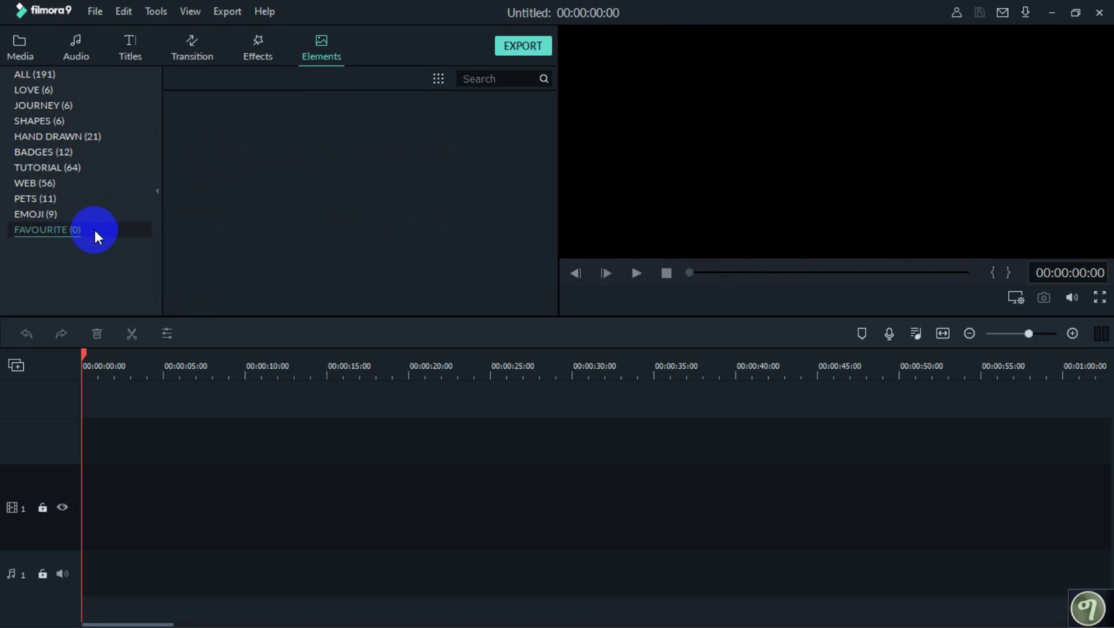
{"action": "left_click", "coordinate": [82, 214]}
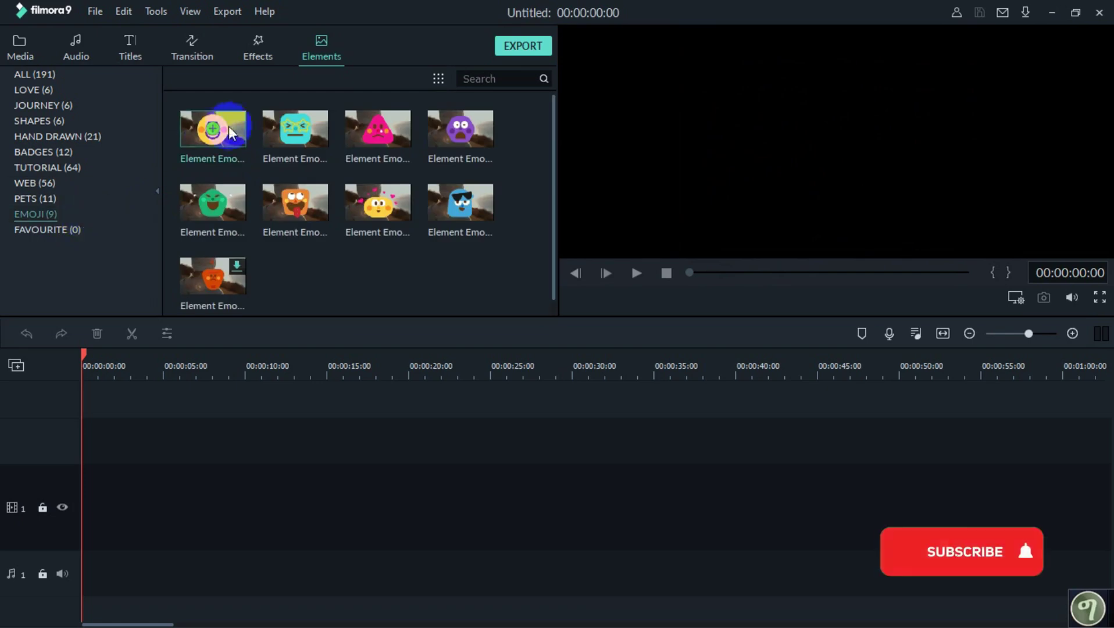
{"action": "right_click", "coordinate": [238, 131]}
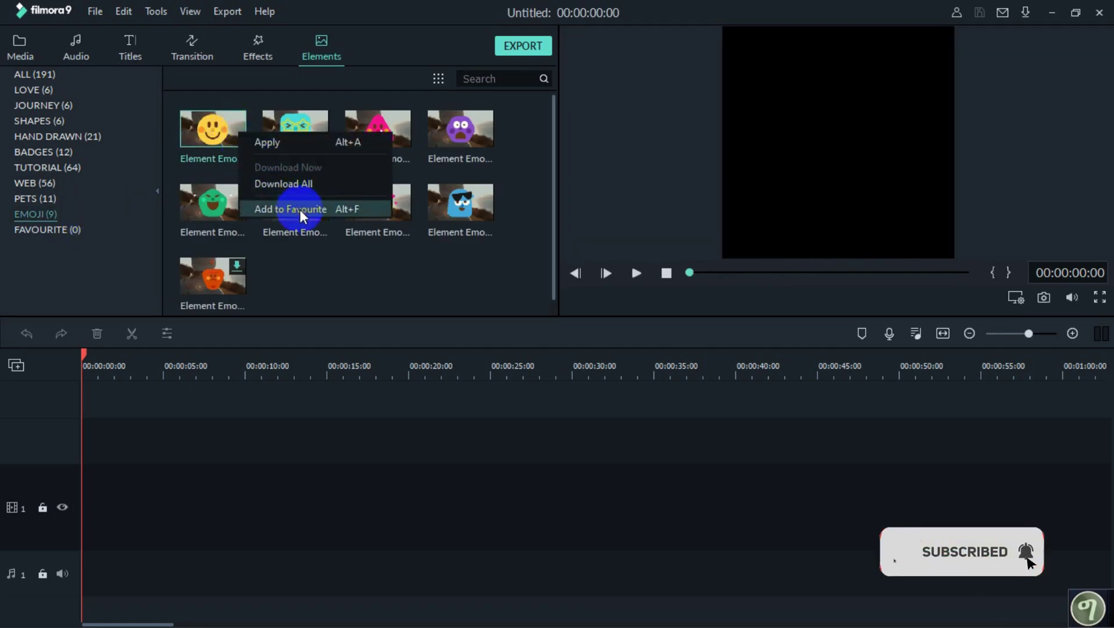
{"action": "left_click", "coordinate": [300, 210]}
{"action": "left_click", "coordinate": [89, 229]}
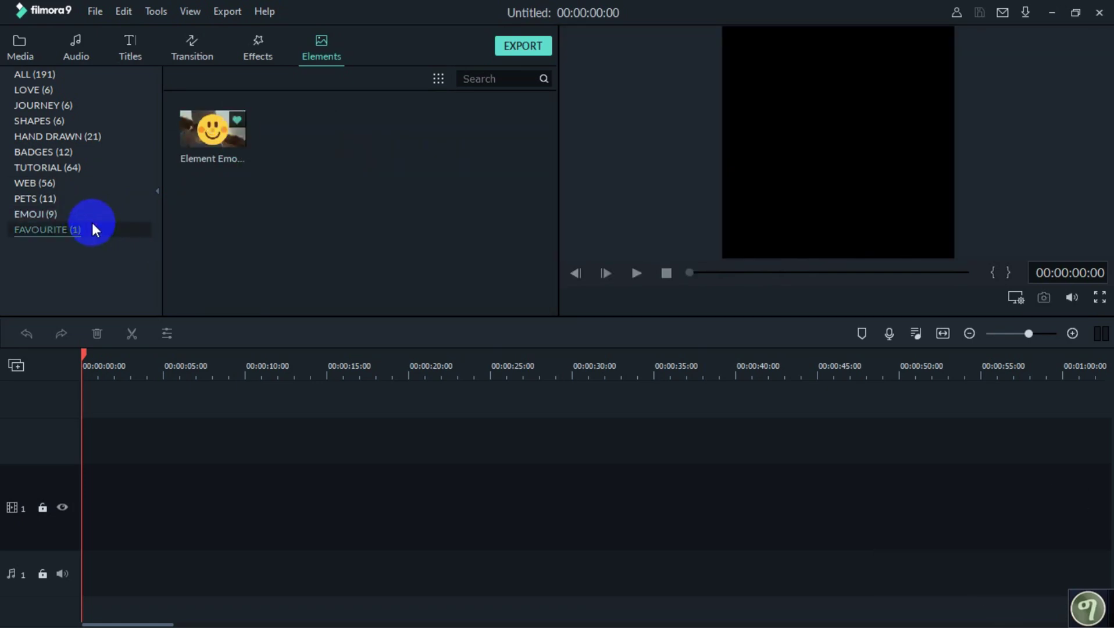
{"action": "mouse_move", "coordinate": [237, 147]}
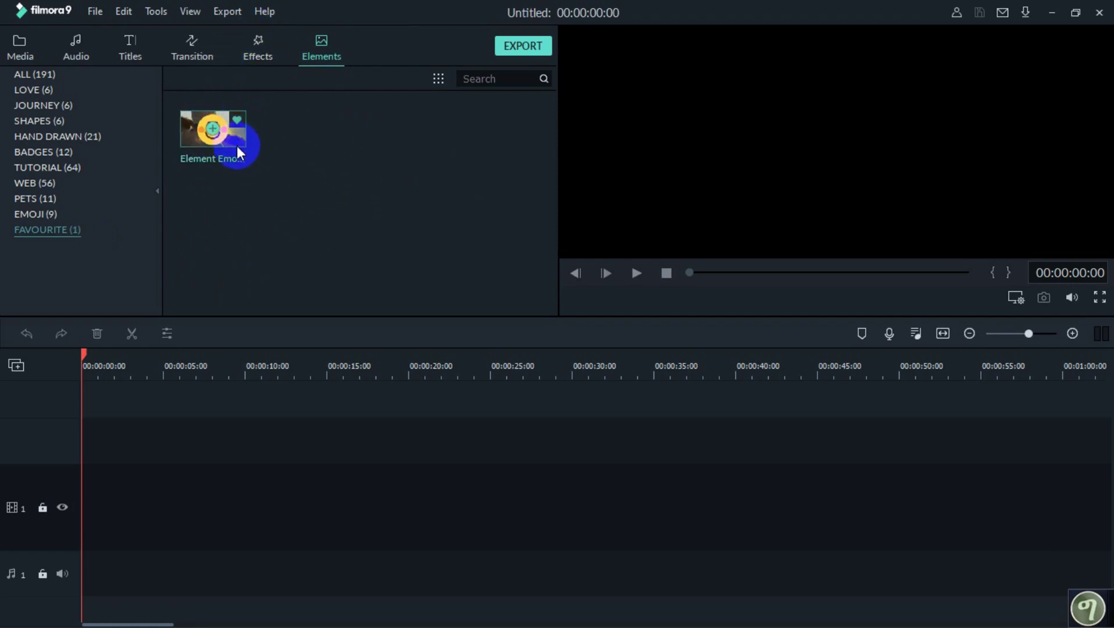